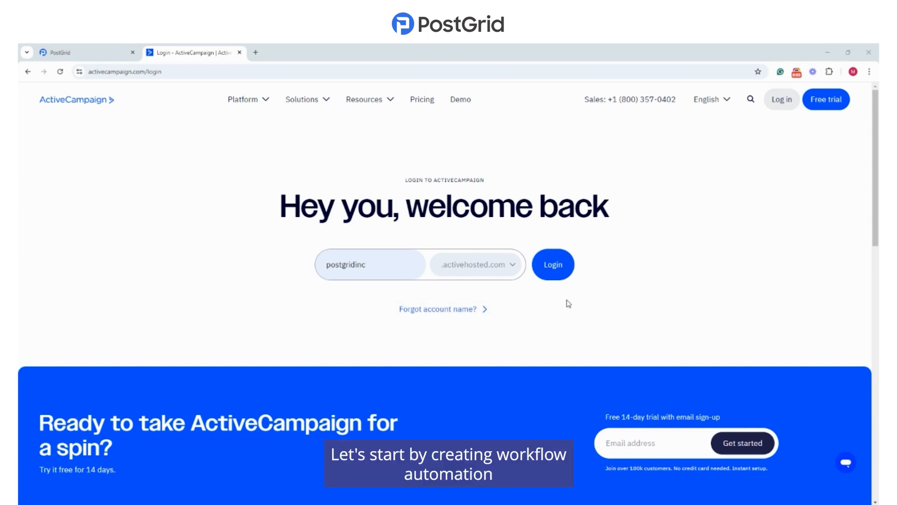
Step: Log in to the ActiveCampaign account and create a new automation using the Start from Scratch recipe
left_click(563, 266)
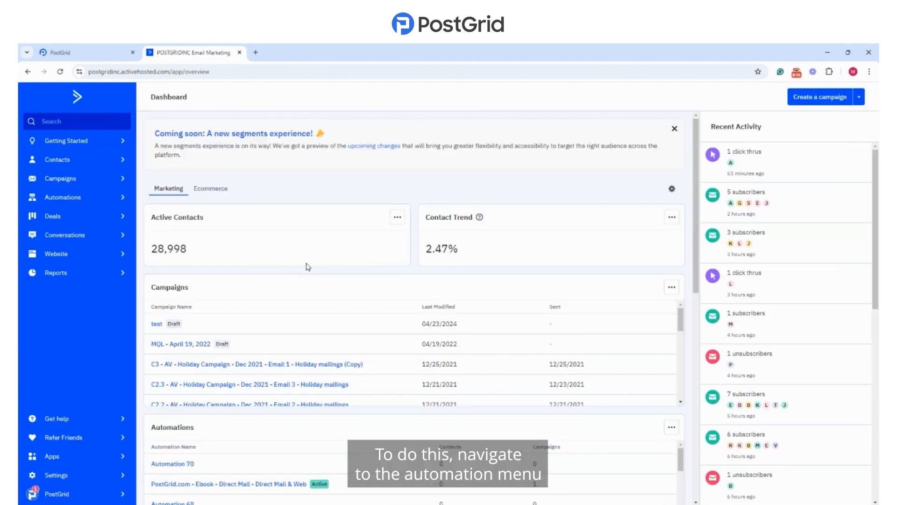
left_click(50, 200)
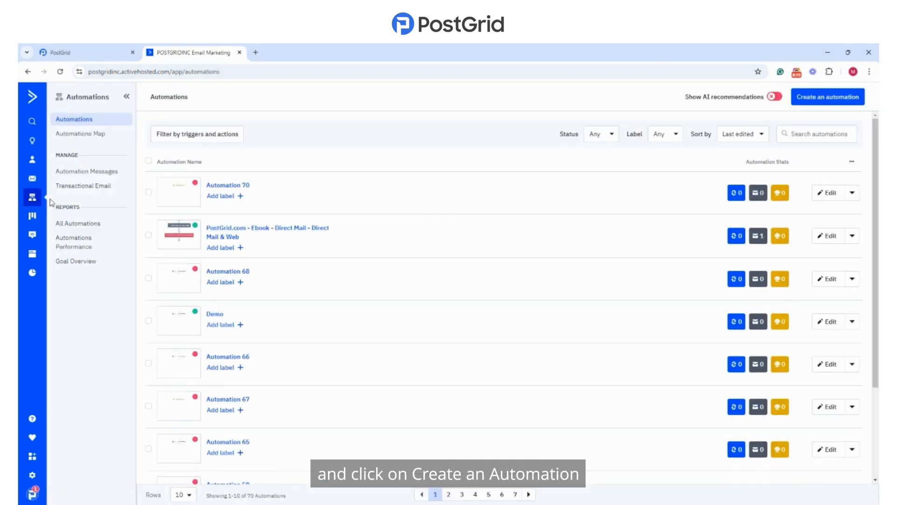
left_click(815, 100)
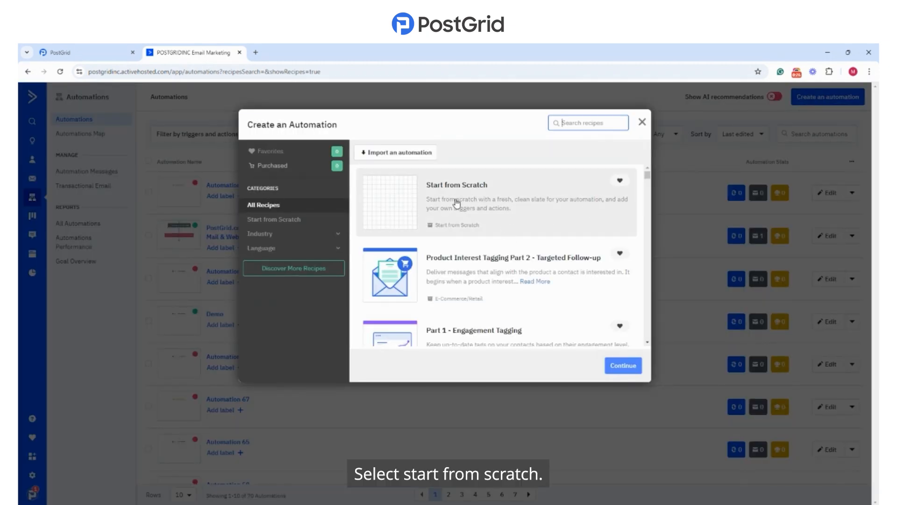
left_click(511, 229)
left_click(623, 367)
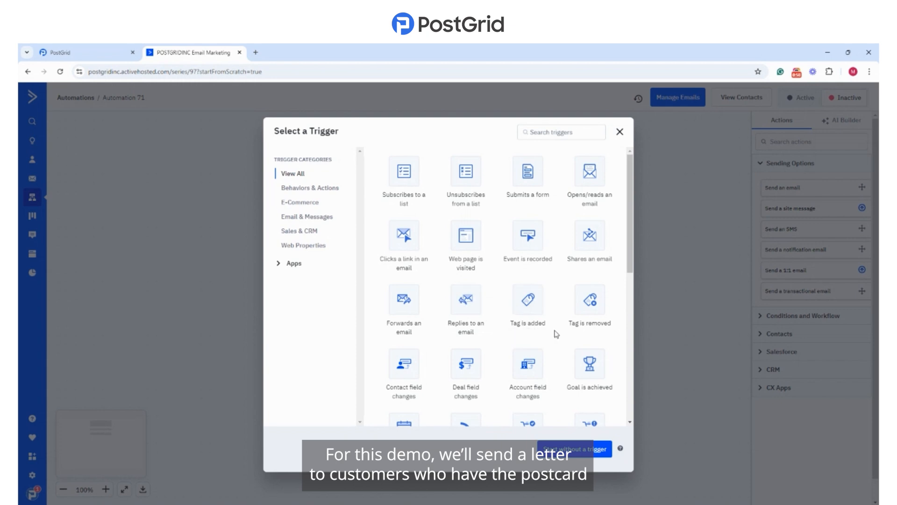
Step: Add a "Tag is added" start trigger for the PostGrid Demo tag, set to run Multiple Times
left_click(528, 300)
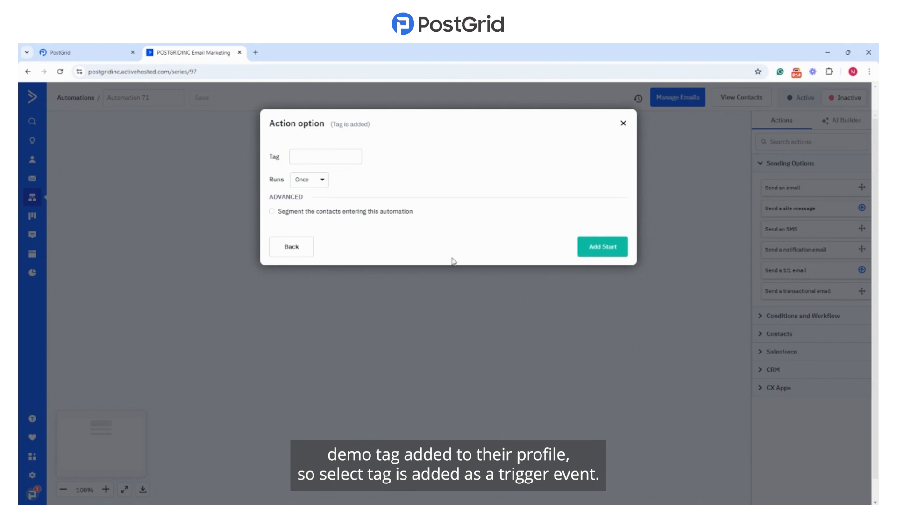
left_click(330, 155)
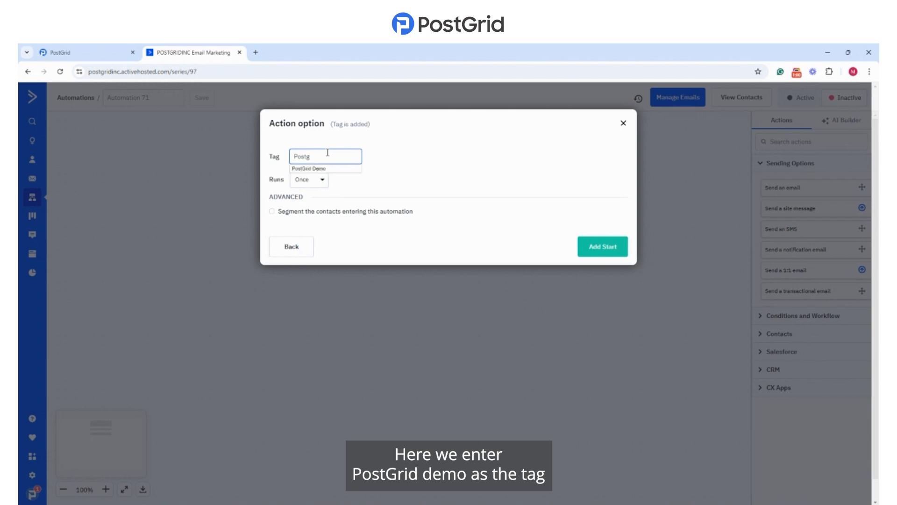
type("Postg")
left_click(332, 169)
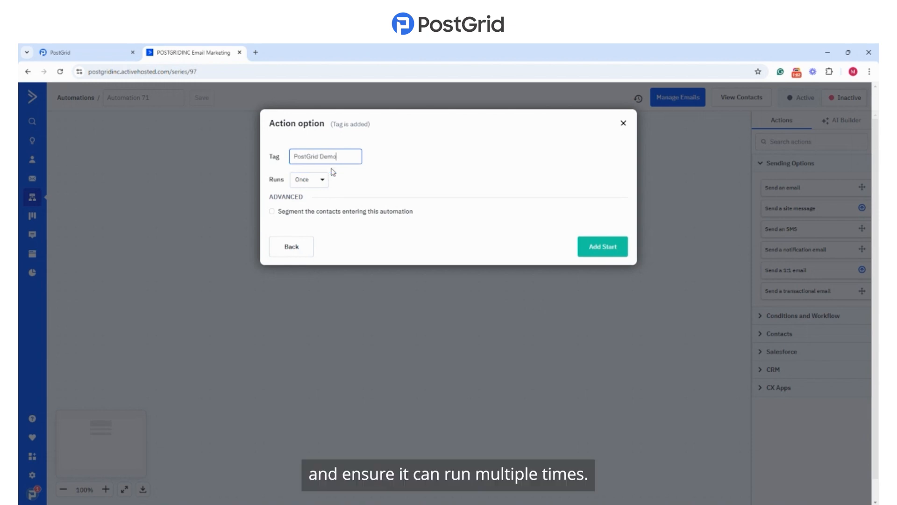
left_click(319, 182)
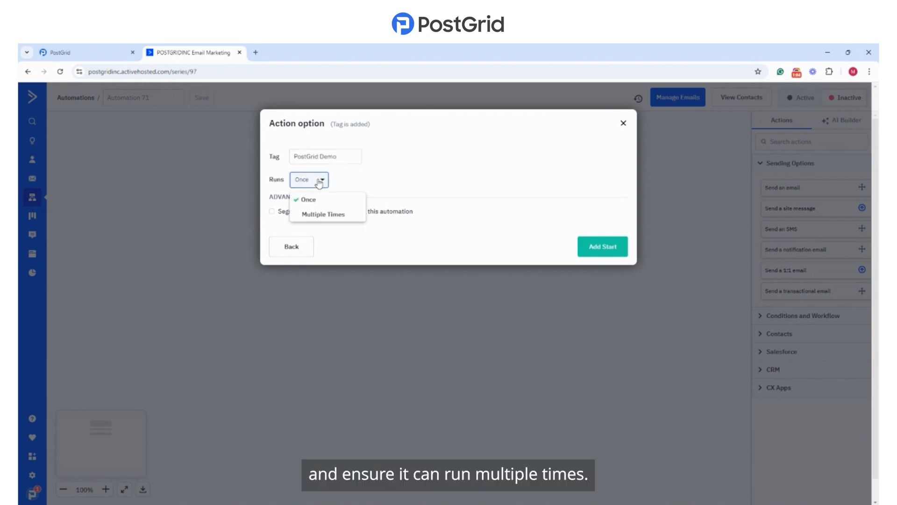
left_click(314, 212)
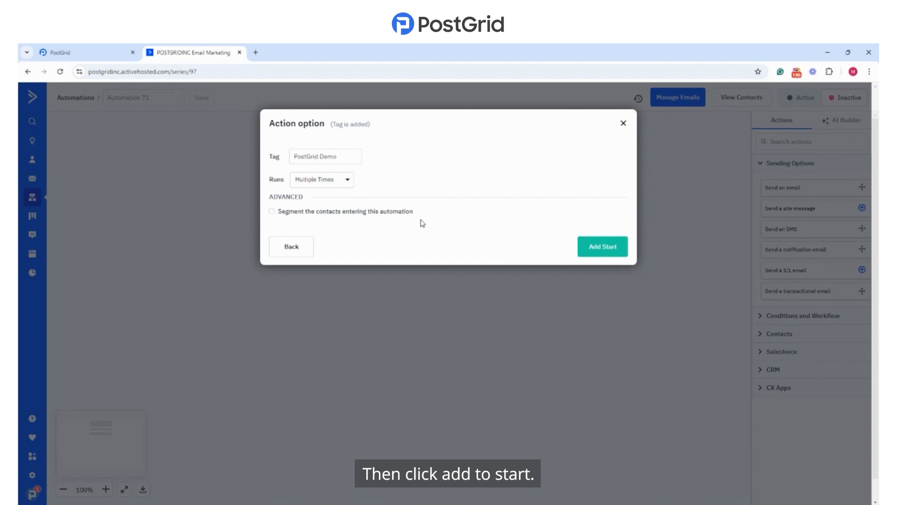
left_click(603, 248)
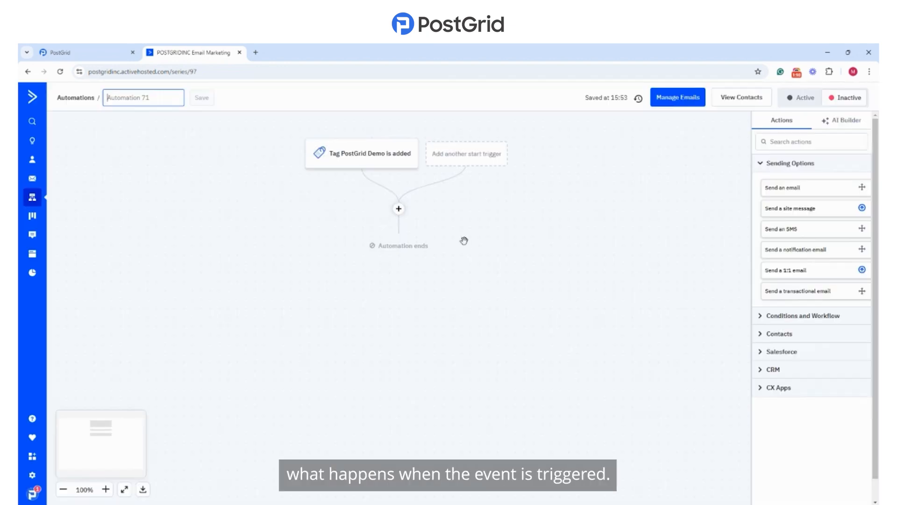
Step: Add the CX Apps action "PostGrid - Send a Personalized Letter" below the start trigger
left_click(398, 208)
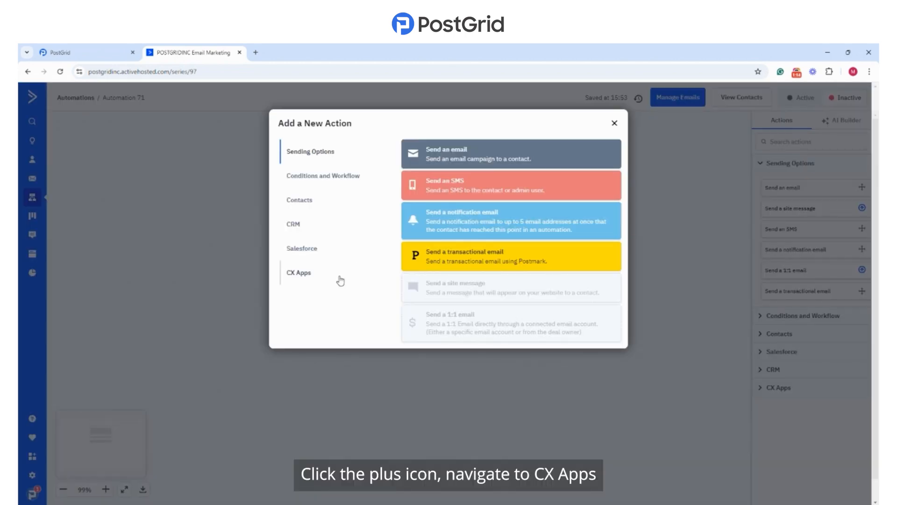
left_click(305, 278)
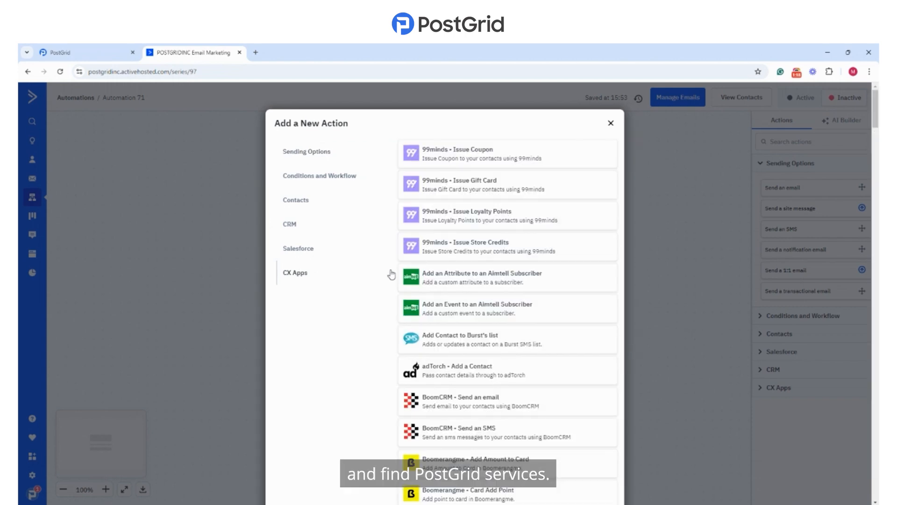
scroll(440, 294, "down", 10)
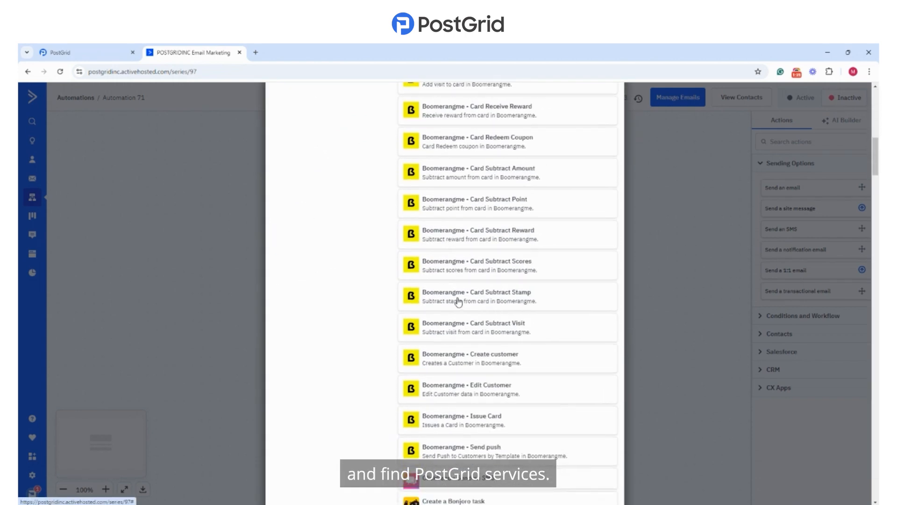
scroll(458, 301, "down", 14)
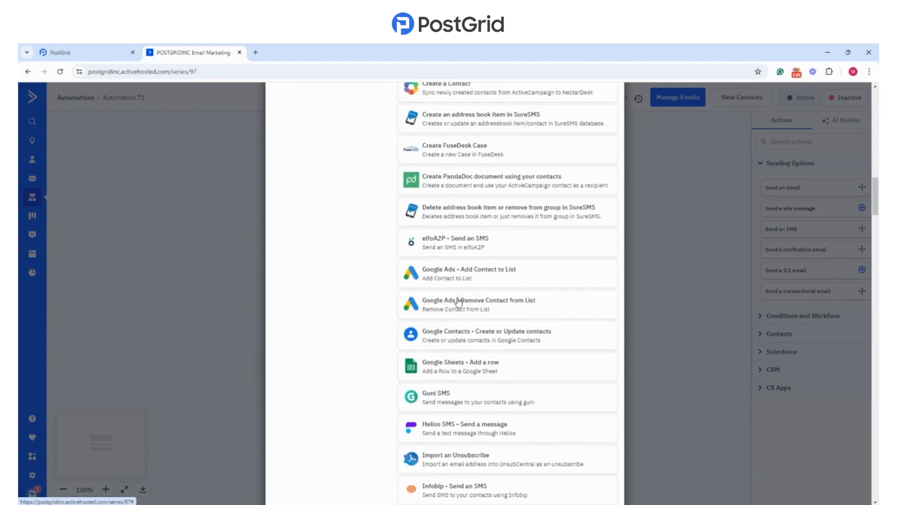
scroll(458, 302, "down", 15)
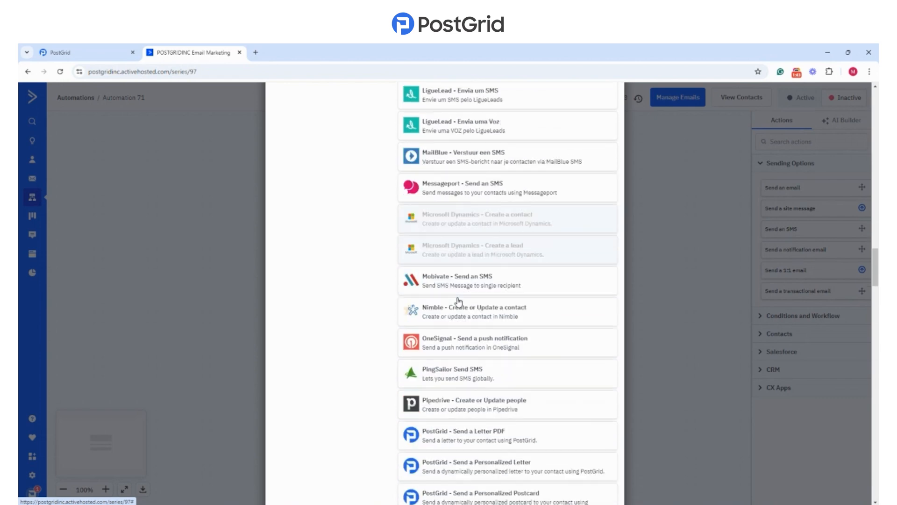
scroll(459, 301, "down", 1)
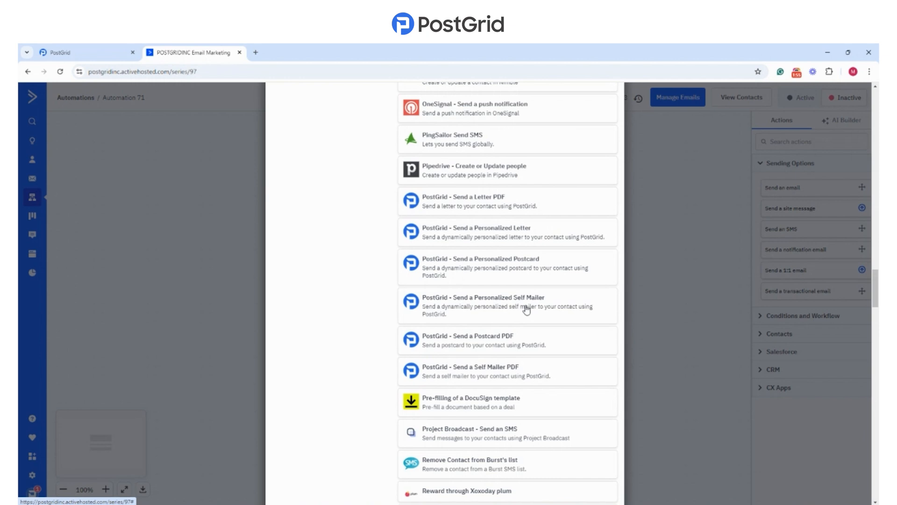
left_click(491, 237)
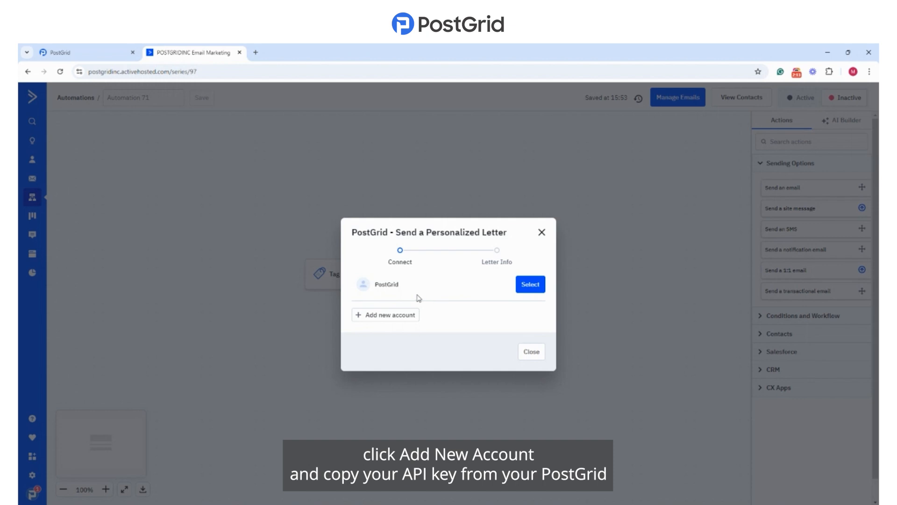
Step: View the API key form for adding a new account, then connect the letter action with the existing PostGrid account
left_click(398, 317)
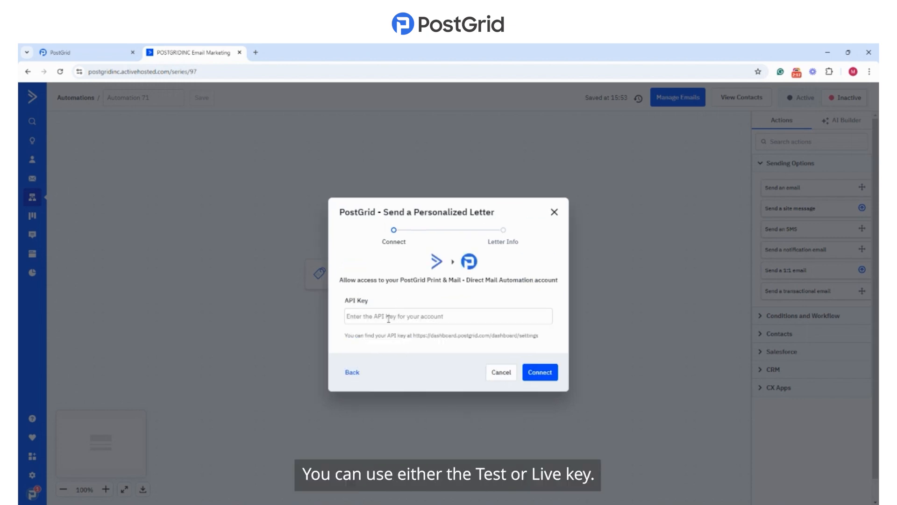
left_click(357, 378)
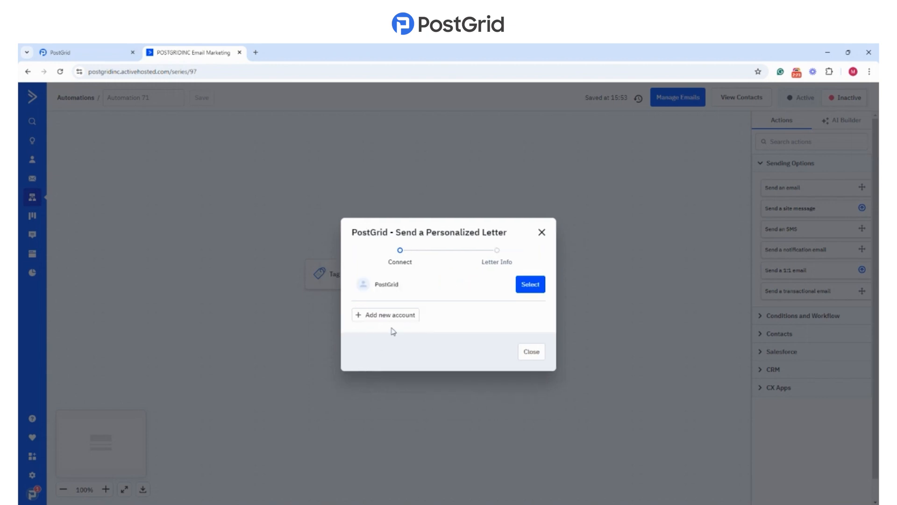
left_click(533, 286)
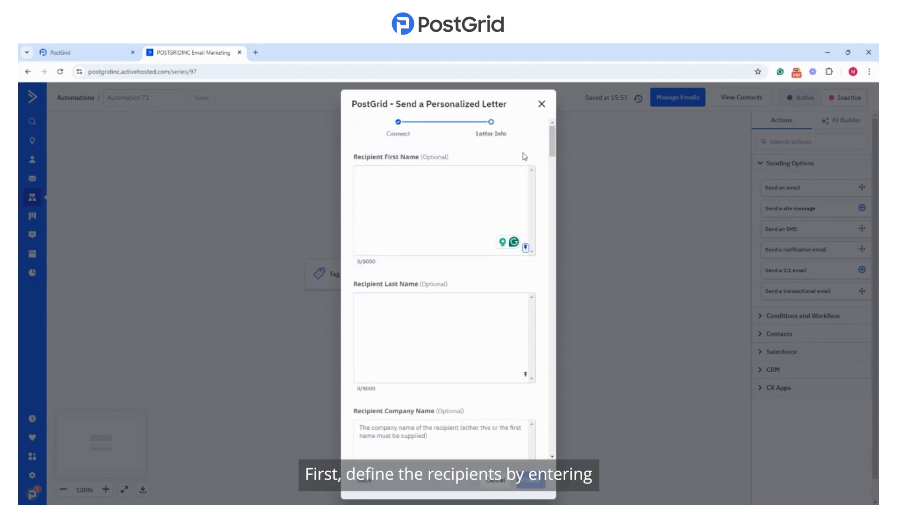
Step: Fill the recipient first name with the contact's First Name merge field
left_click(525, 247)
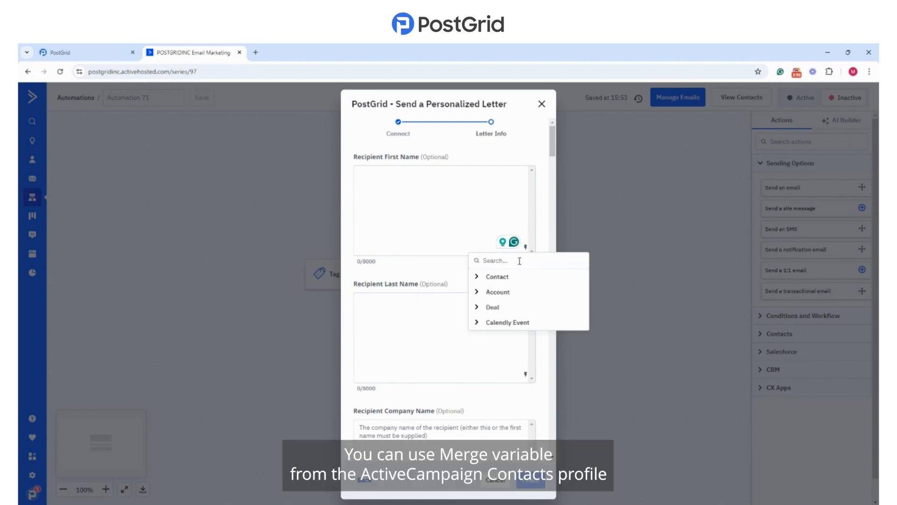
type("first")
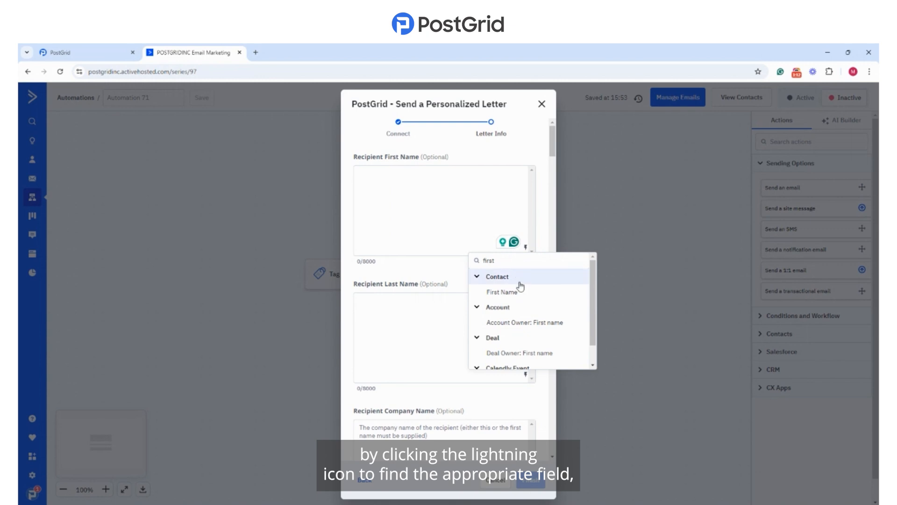
left_click(520, 292)
Step: Copy the first-name merge variable into the recipient last name and change it to %LASTNAME%
left_click(402, 314)
left_click_drag(408, 175, 343, 183)
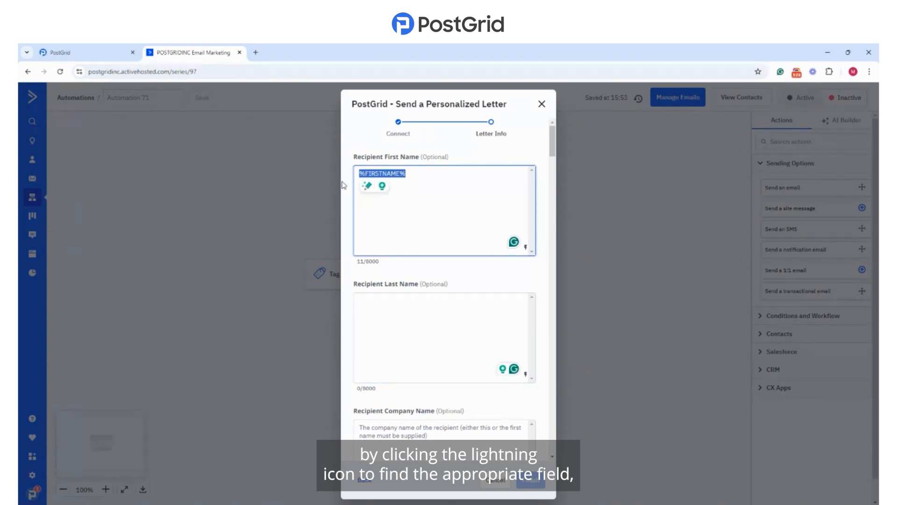
key("ctrl+c")
left_click(378, 301)
key("ctrl+v")
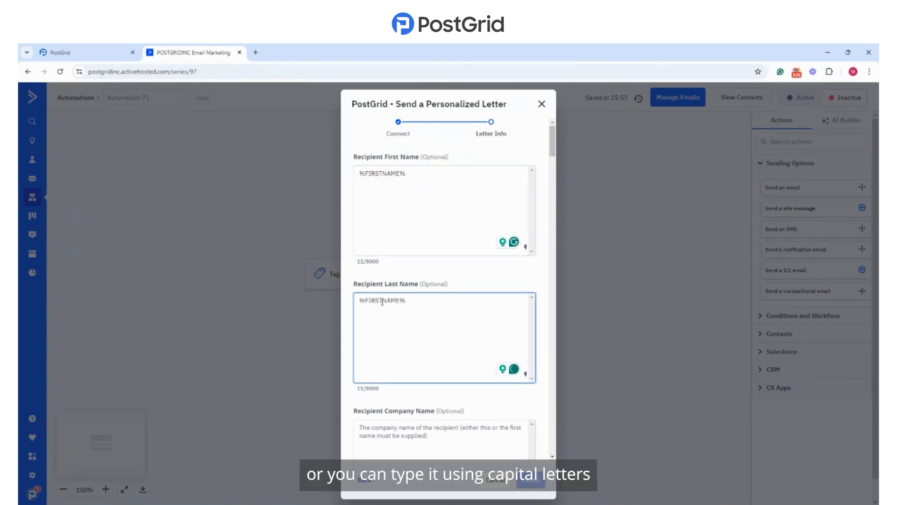
left_click_drag(382, 302, 366, 302)
type("LAST")
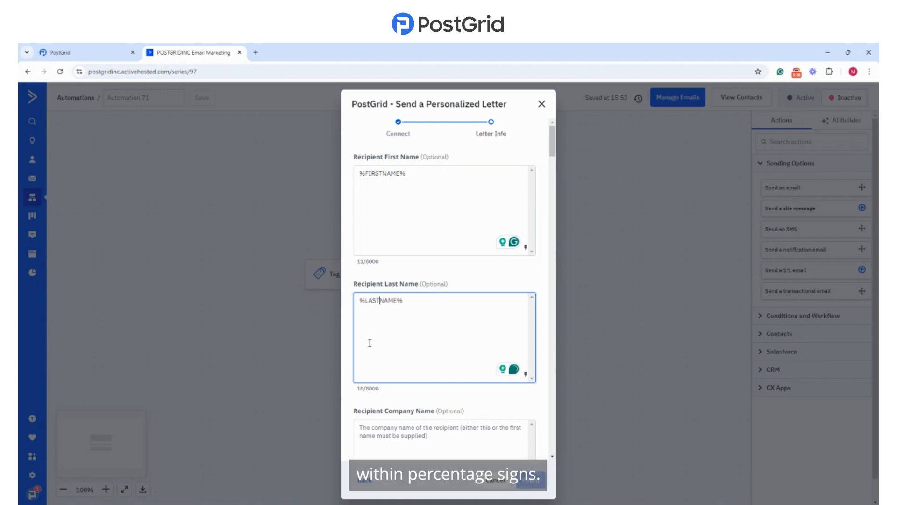
Step: Fill the recipient address with the contact's Address (Full) merge field
scroll(402, 336, "down", 3)
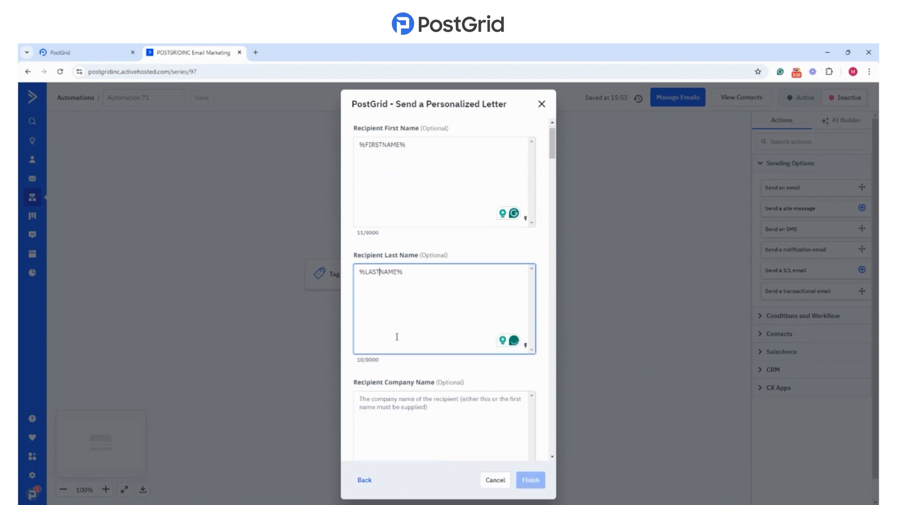
scroll(406, 317, "down", 3)
left_click(406, 295)
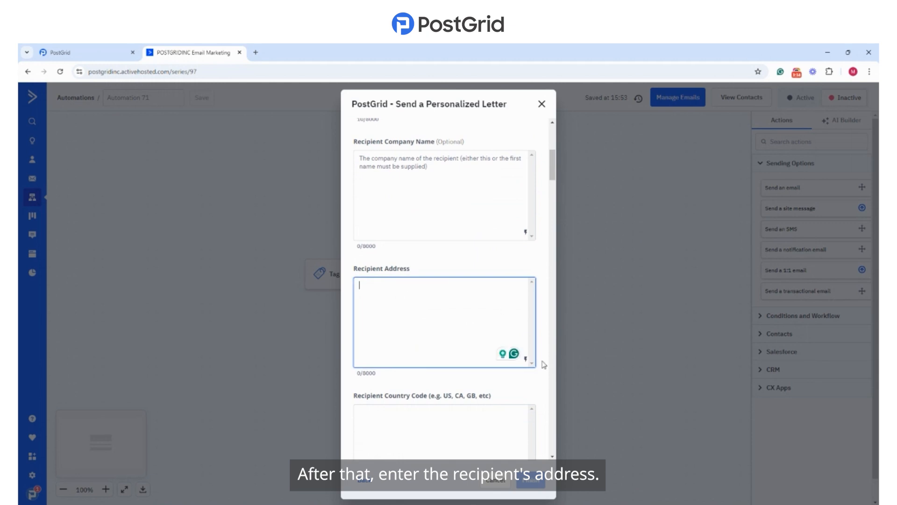
left_click(525, 360)
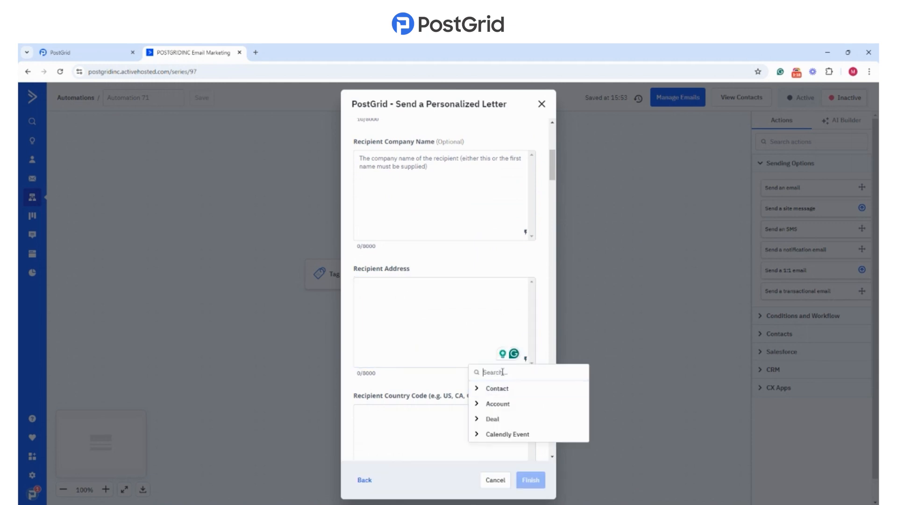
type("address")
left_click(488, 404)
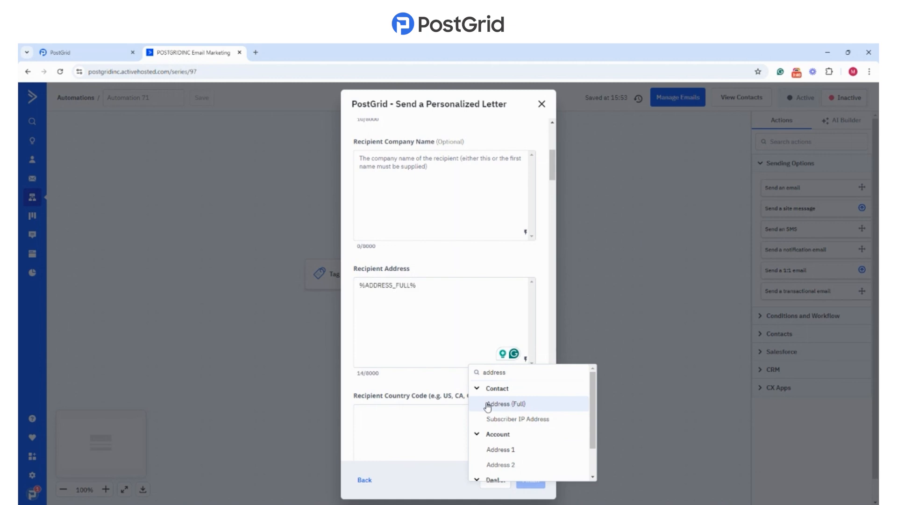
Step: Set the recipient country code to CA
left_click(410, 416)
left_click(409, 416)
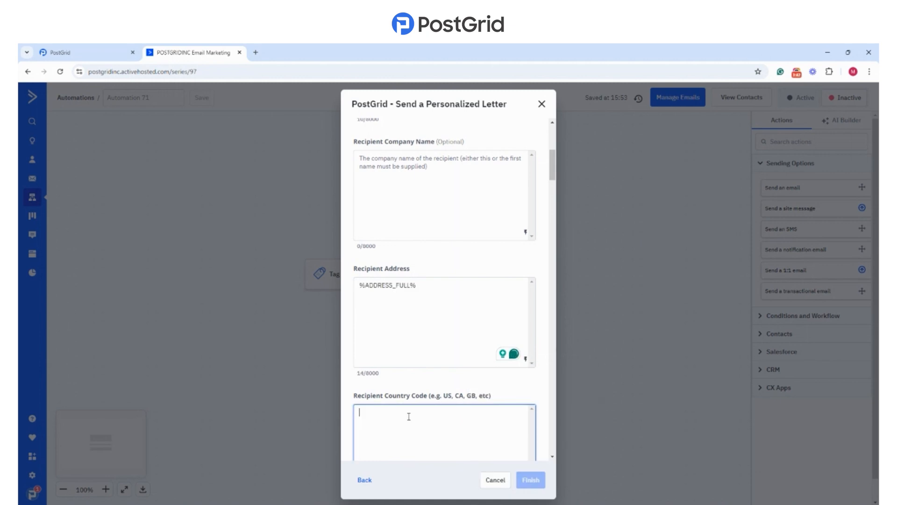
type("cA")
Step: Set the sender company name to PostGrid
scroll(409, 417, "down", 5)
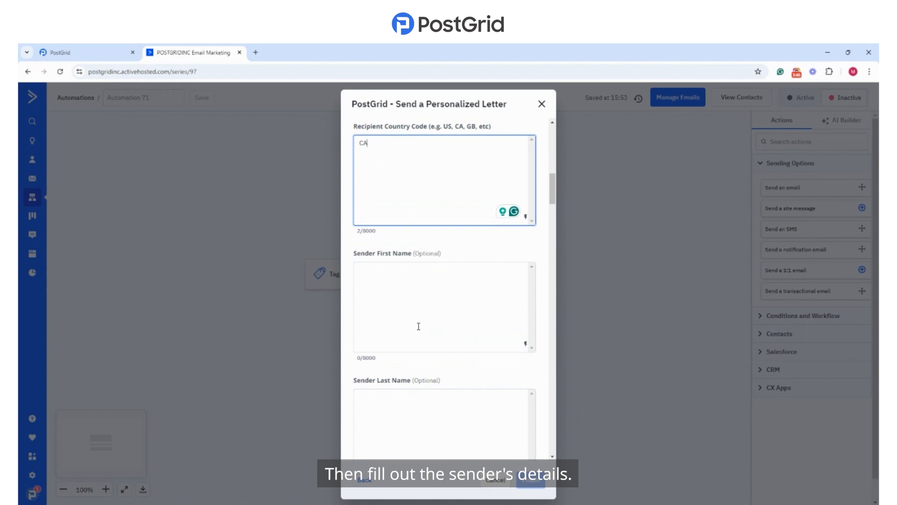
scroll(416, 281, "down", 5)
left_click(399, 249)
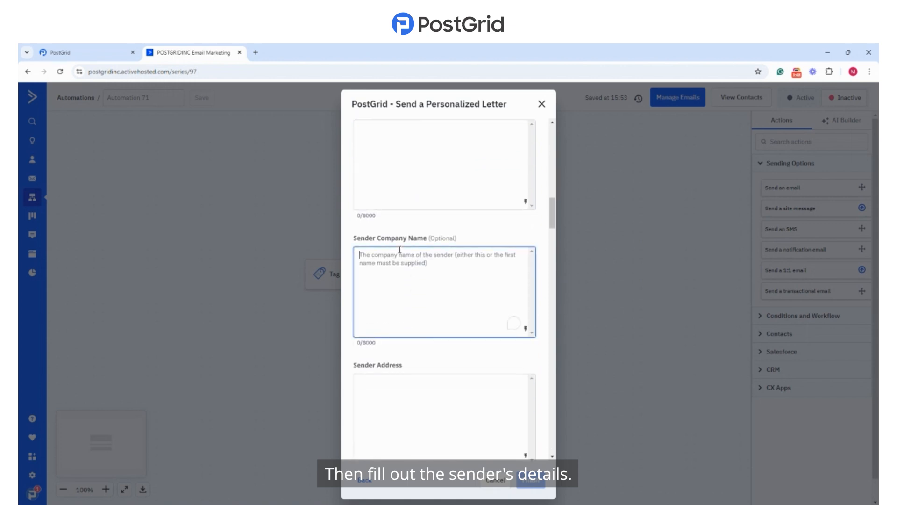
type("PostGrid")
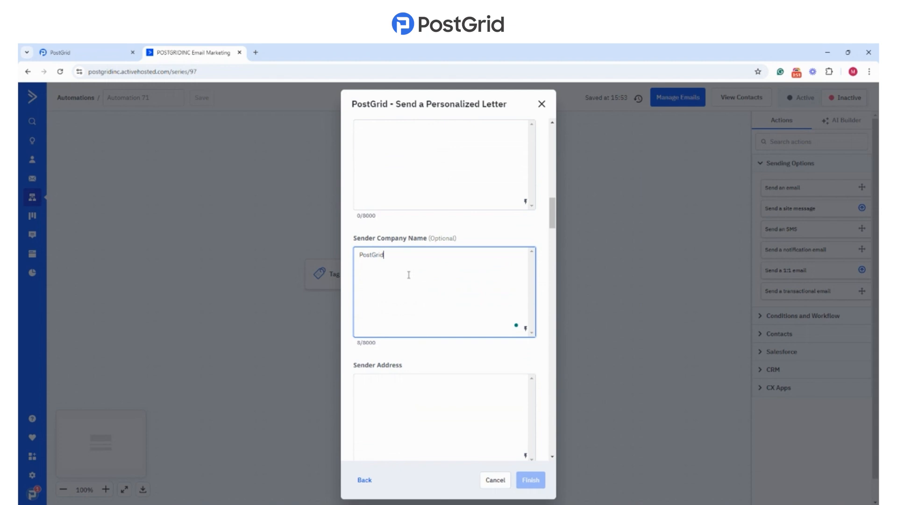
Step: Fill in the sender's postal address and set the sender country code to CA
scroll(411, 278, "down", 4)
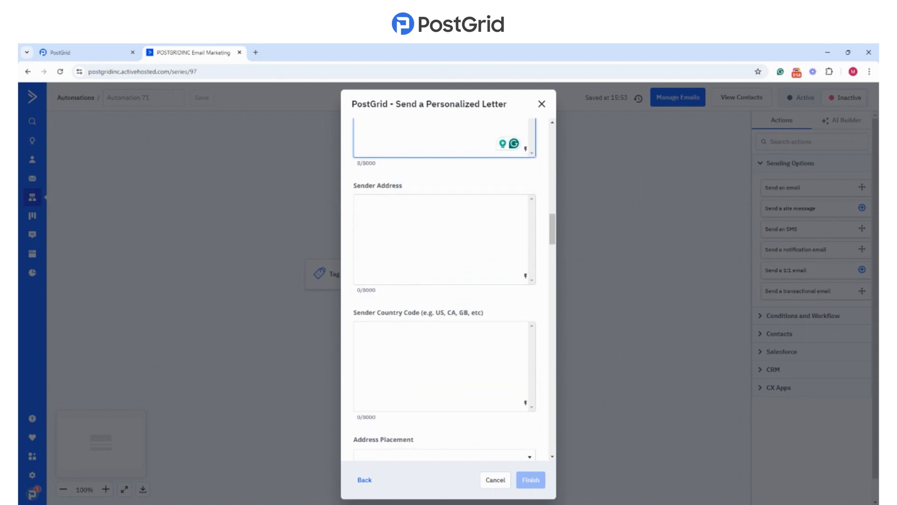
left_click(611, 504)
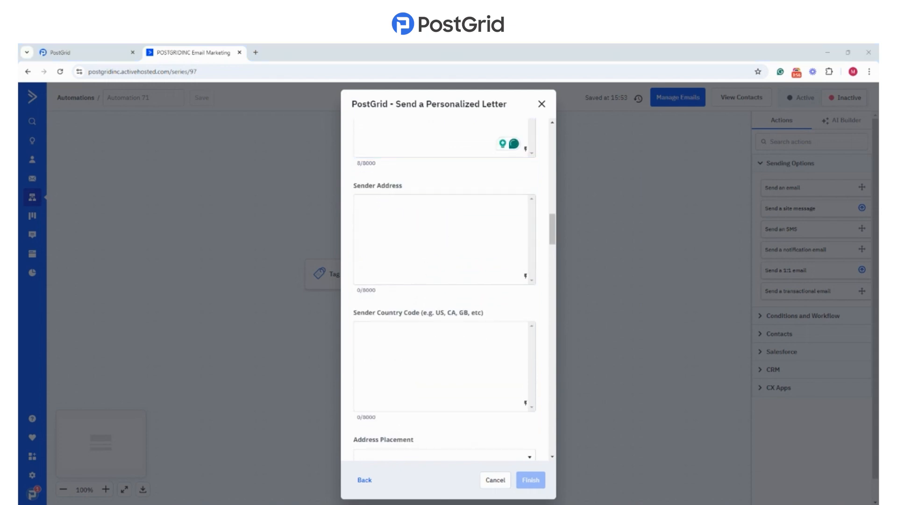
left_click(423, 229)
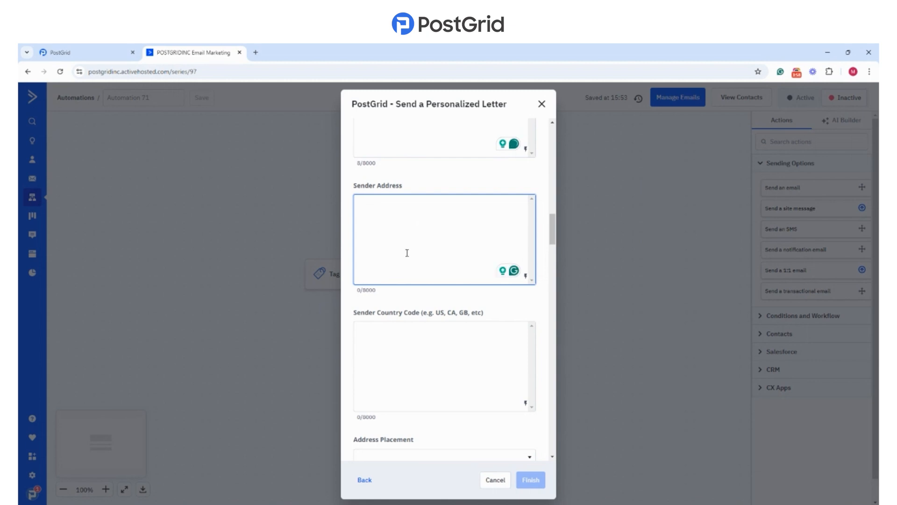
key("ctrl+v")
left_click(394, 340)
type("CA")
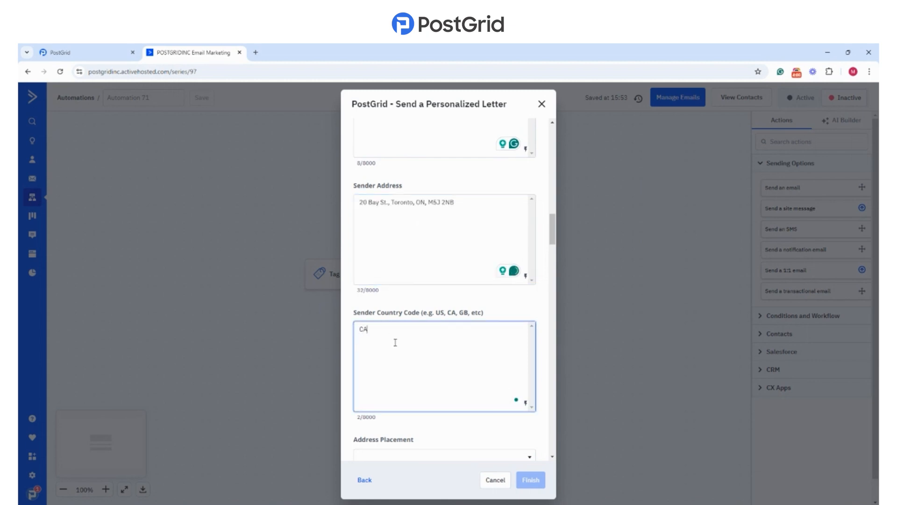
Step: Set the address placement to "Put address on top of first page" and Double Sided to No
scroll(402, 332, "down", 4)
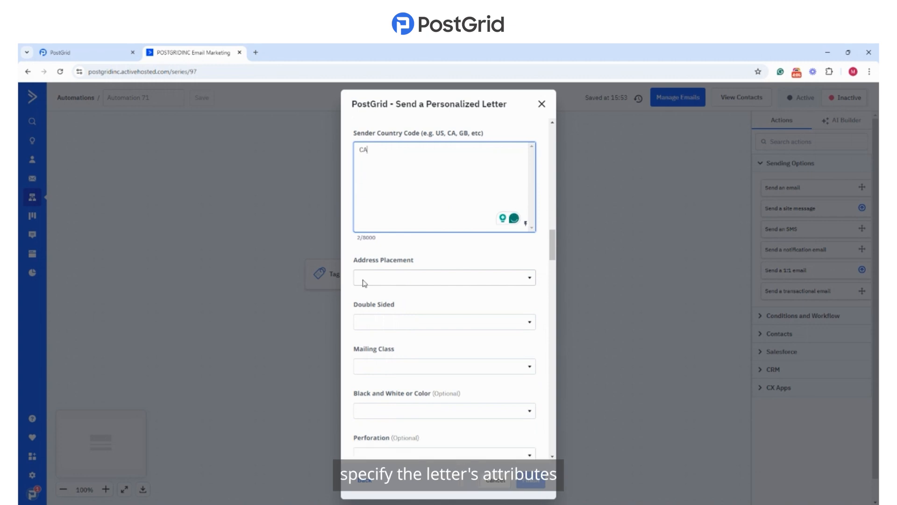
left_click(429, 277)
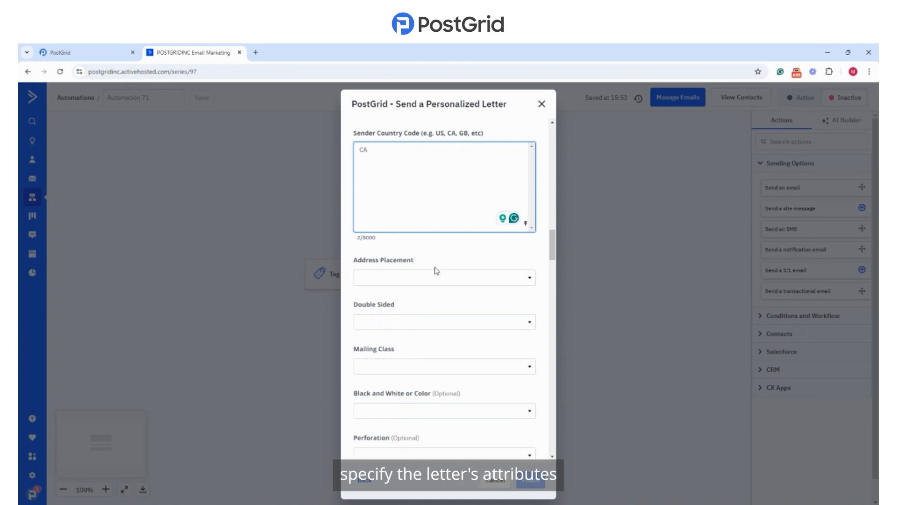
left_click(416, 299)
left_click(392, 323)
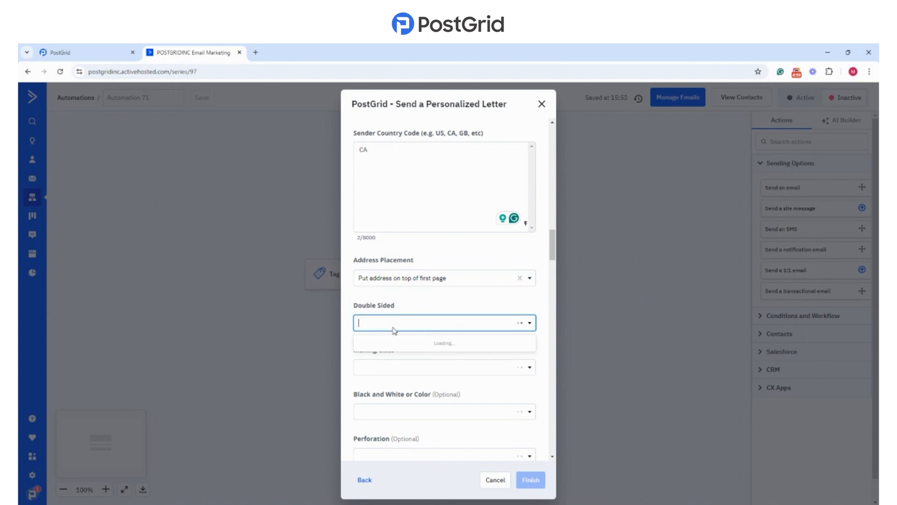
left_click(390, 358)
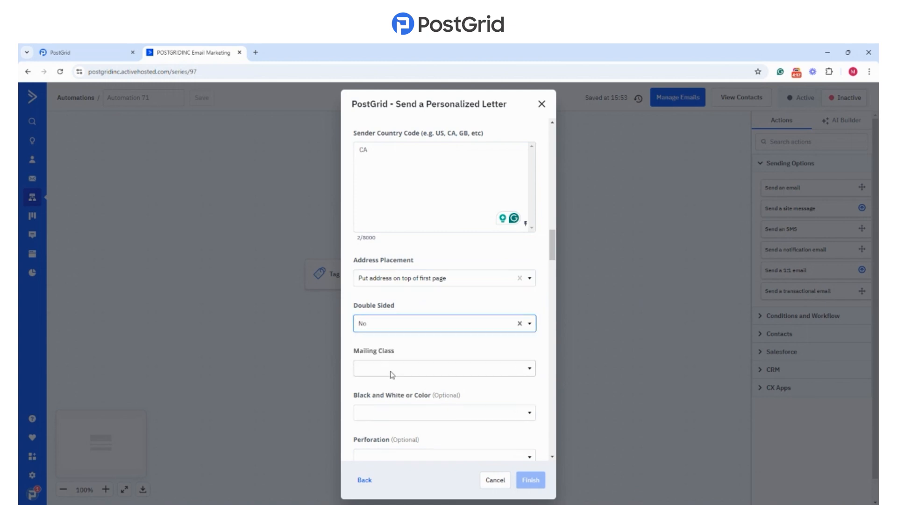
Step: Set the mailing class to First Class and printing to Color, and choose a perforation option
left_click(392, 375)
left_click(392, 388)
scroll(403, 290, "down", 3)
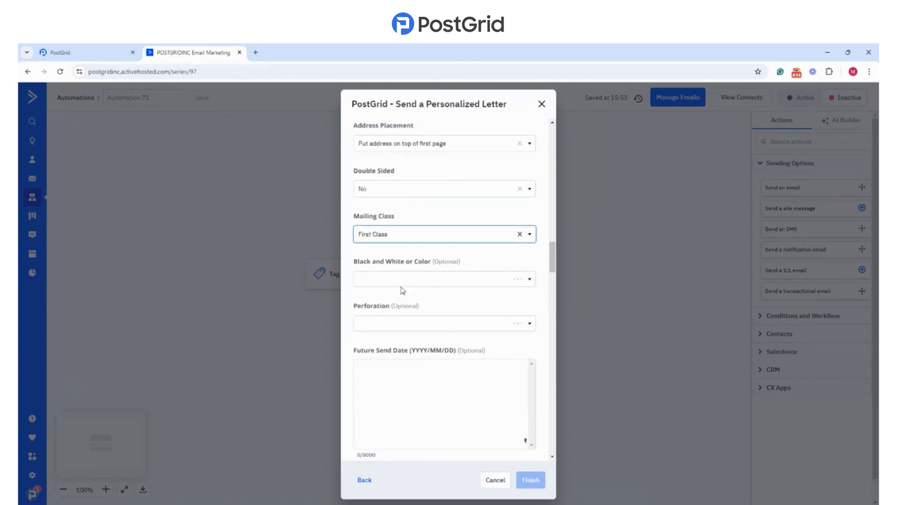
left_click(401, 281)
left_click(411, 315)
left_click(390, 325)
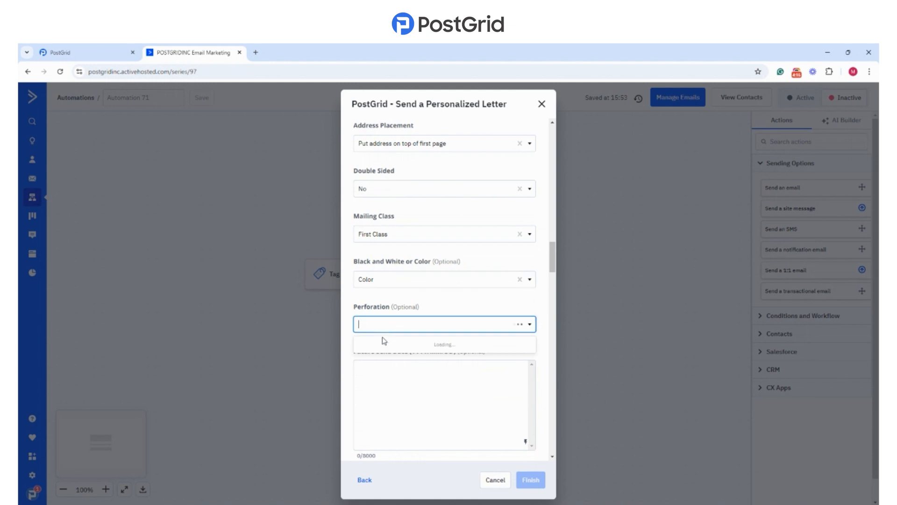
left_click(383, 344)
Step: Enter "ActiveCampaign Demo" as the letter's description
scroll(390, 280, "down", 7)
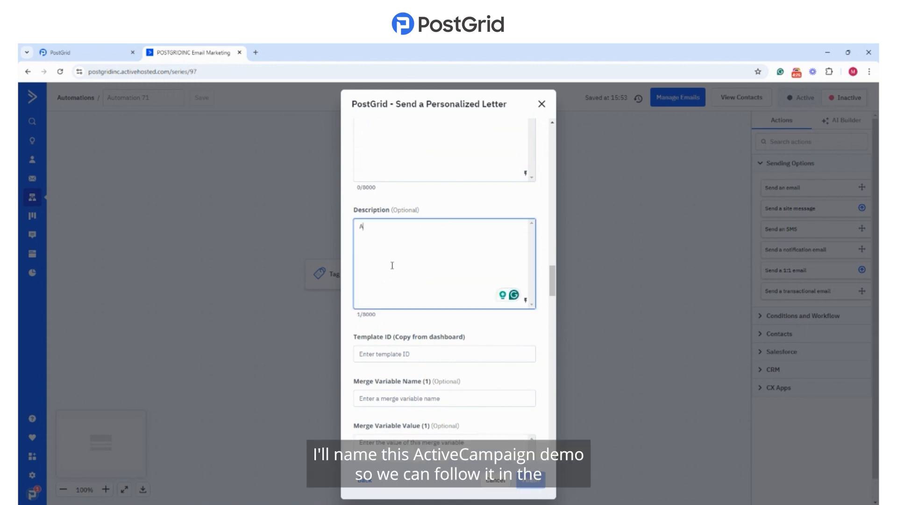
type("ctiveCampai")
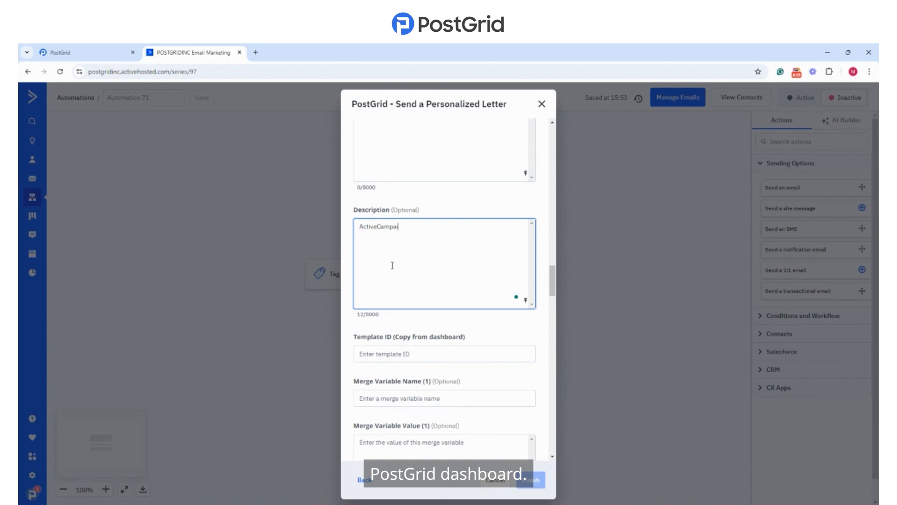
type("gn Demo")
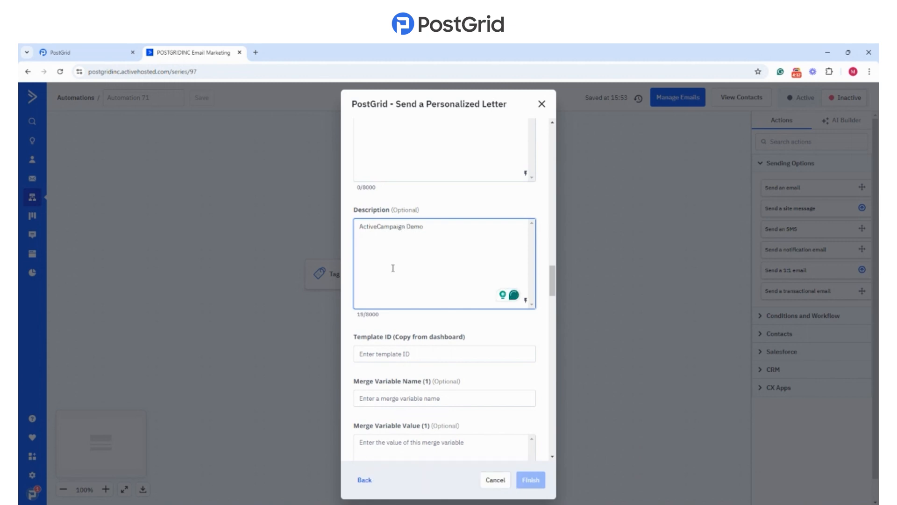
Step: Paste the copied PostGrid template ID into the letter's Template ID field
scroll(396, 274, "down", 2)
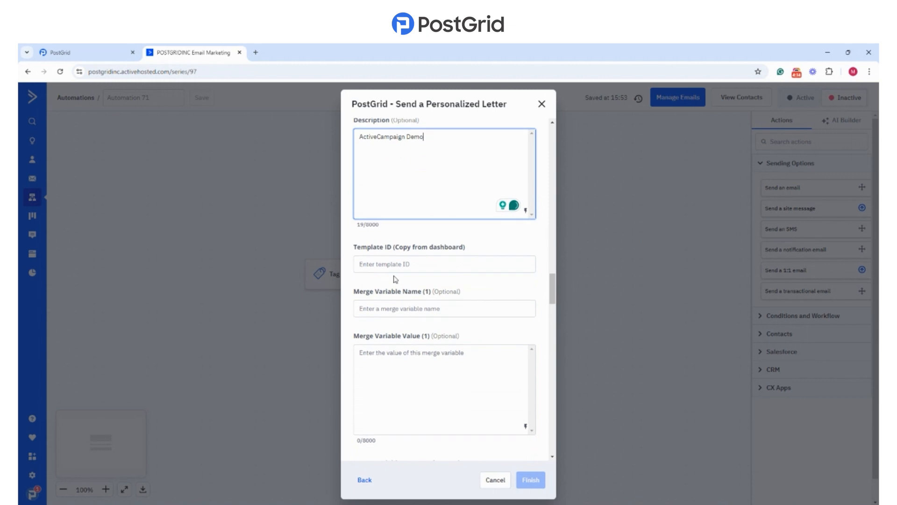
left_click(384, 267)
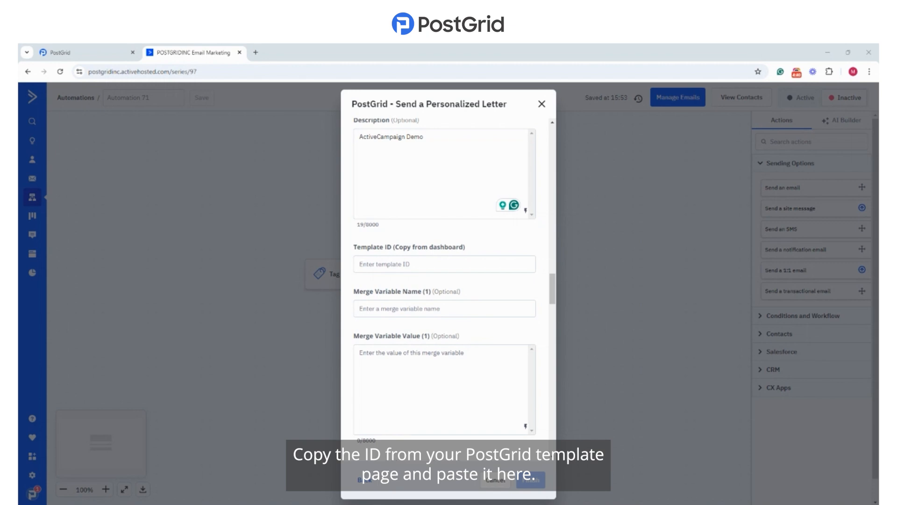
left_click(378, 265)
type("template_oTz79sANHHTrcLG8pxmcod")
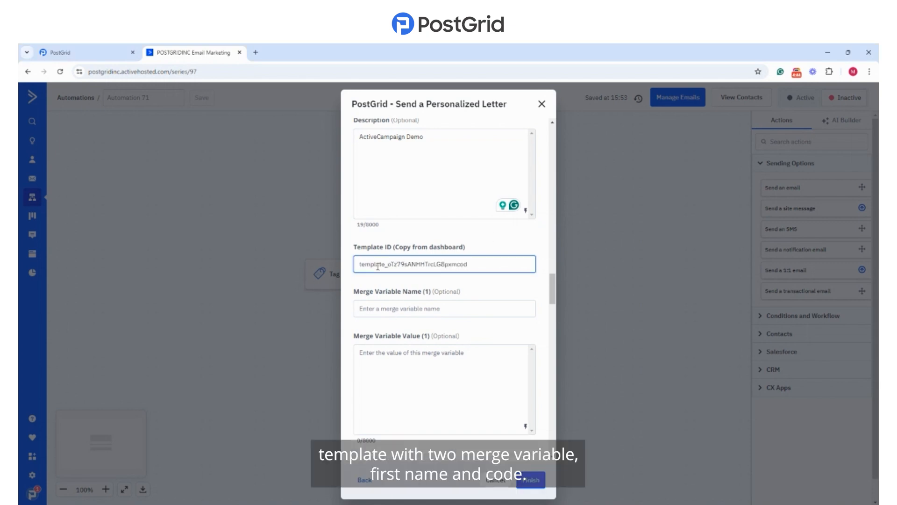
Step: Define the first merge variable with the name code and the value 123
scroll(386, 251, "down", 1)
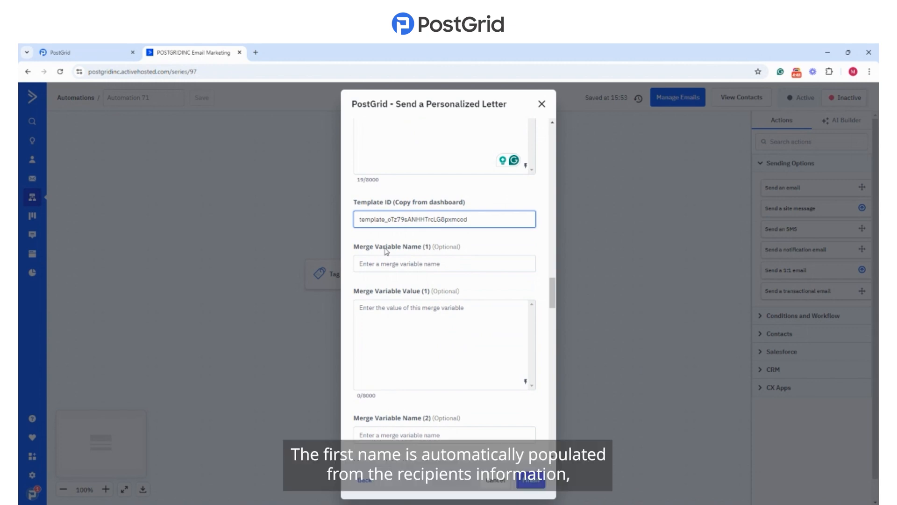
left_click(423, 261)
type("code")
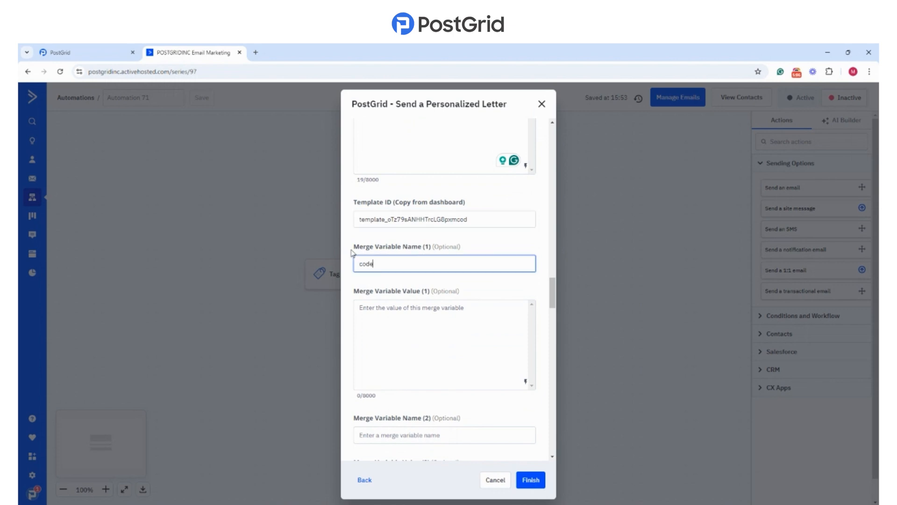
left_click(420, 308)
type("123")
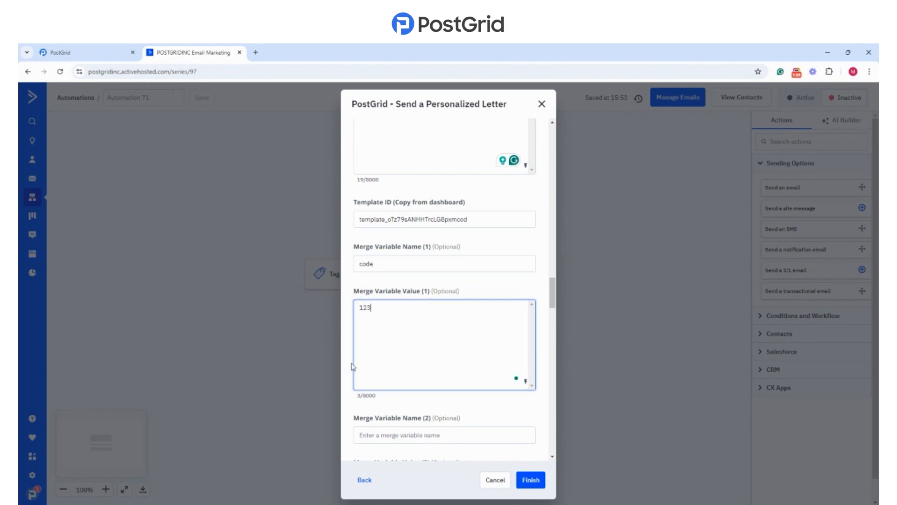
Step: Finish configuring the personalized letter action, and activate and save the automation under the name Demo
scroll(355, 327, "down", 2)
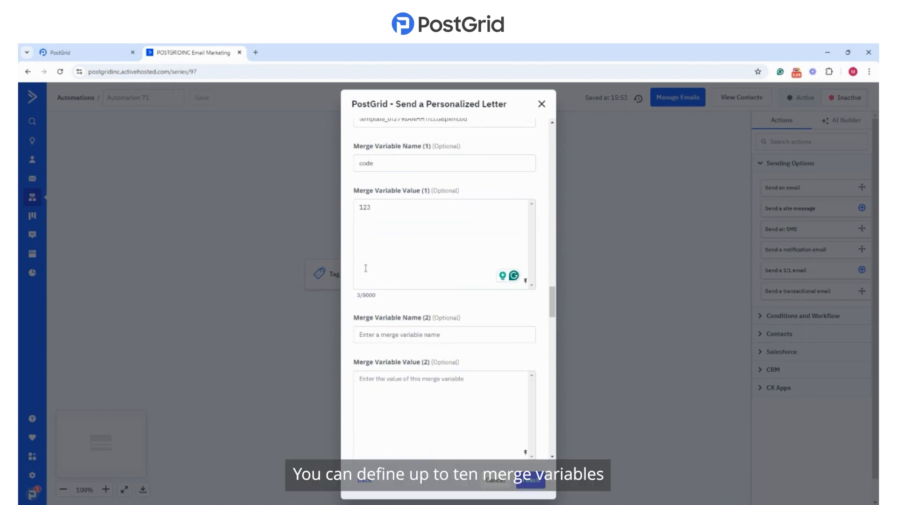
scroll(365, 268, "down", 20)
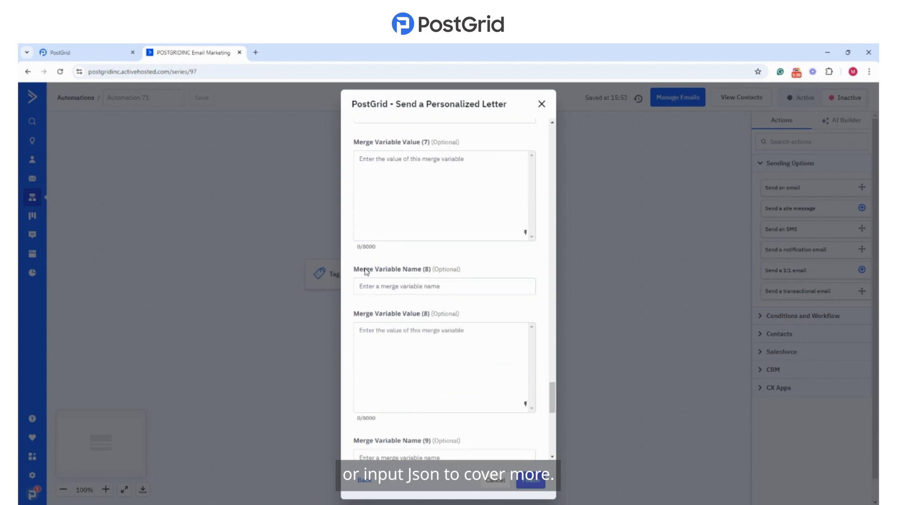
scroll(365, 269, "down", 10)
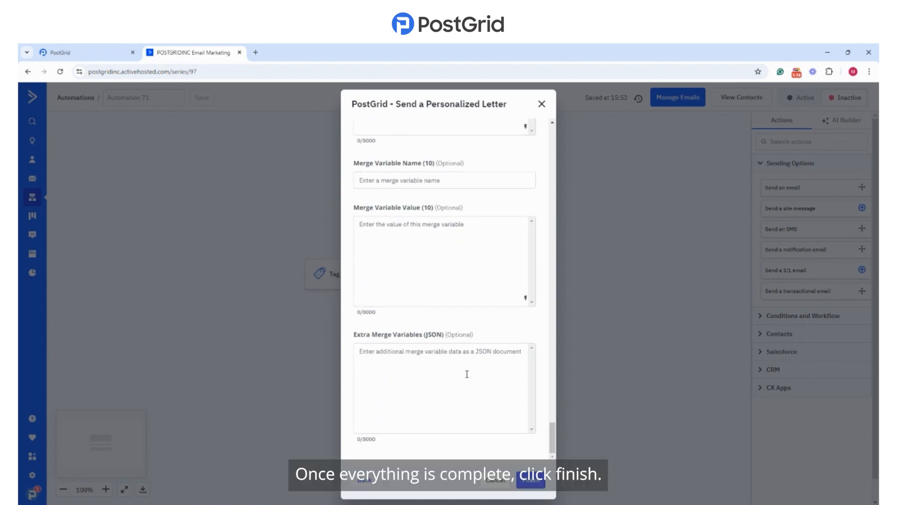
left_click(537, 480)
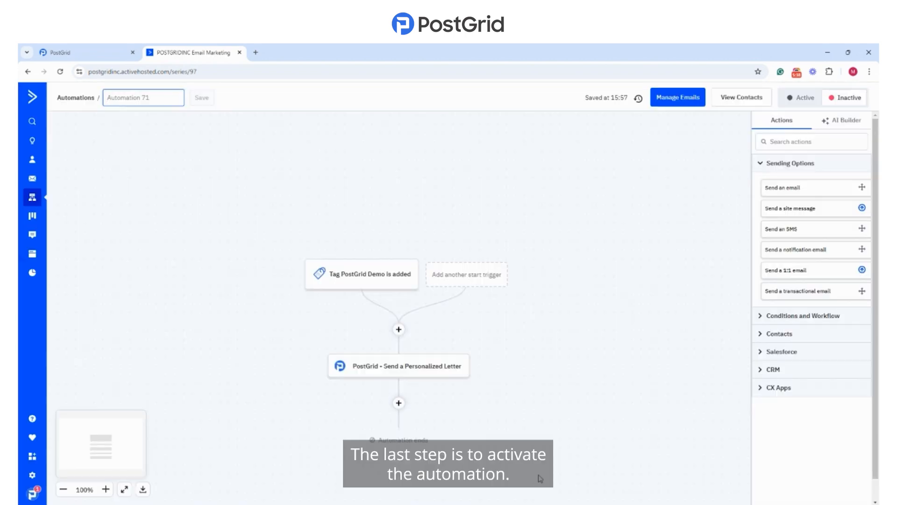
left_click(797, 100)
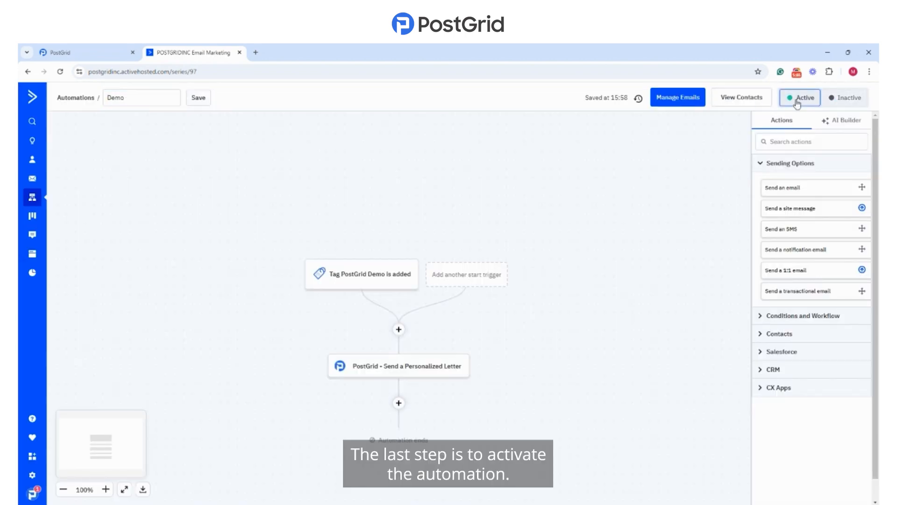
left_click(198, 97)
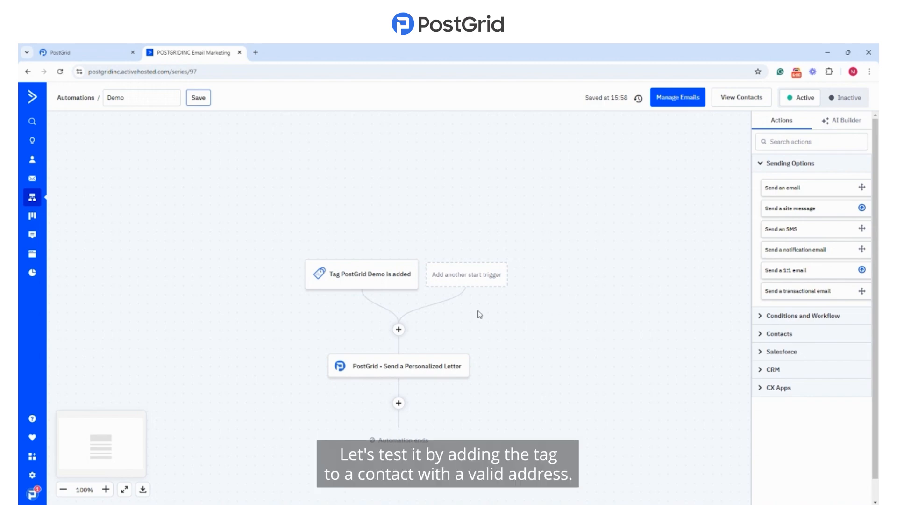
Step: Open the eighth contact in the contacts list and add the PostGrid Demo tag to it
left_click(32, 159)
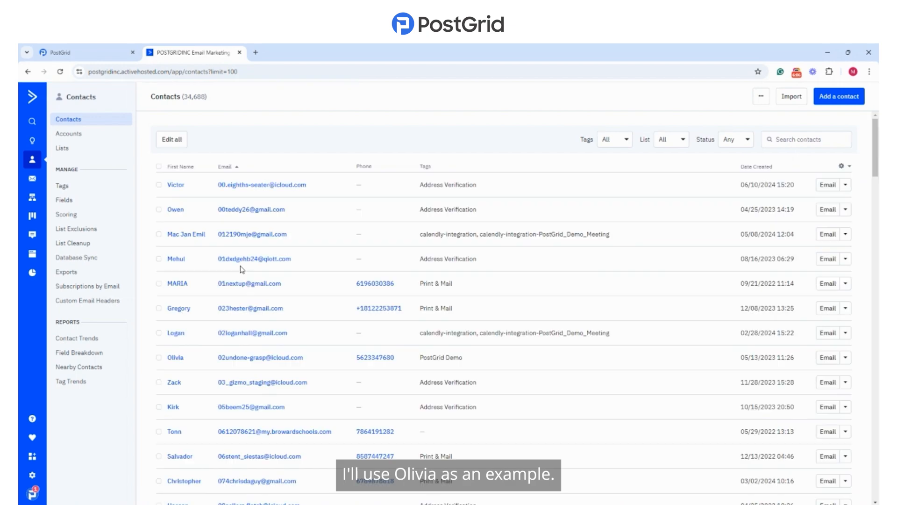
left_click(175, 358)
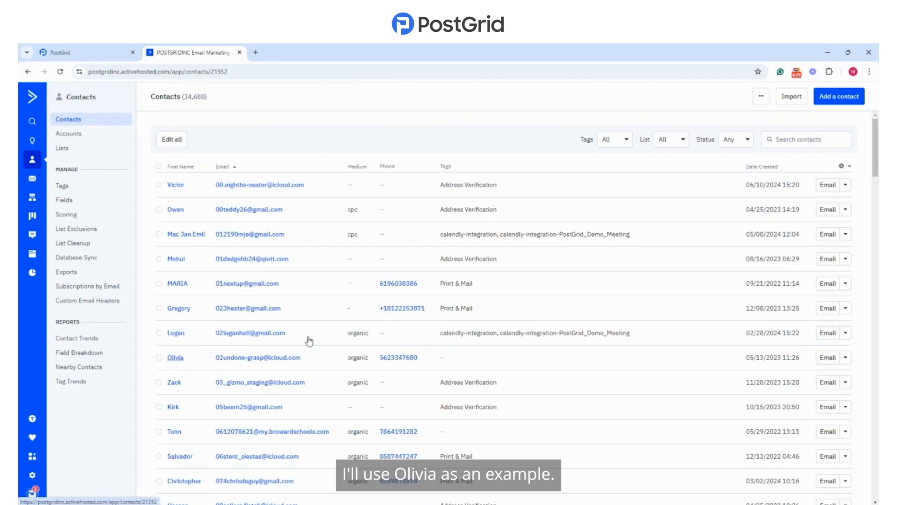
scroll(327, 322, "down", 10)
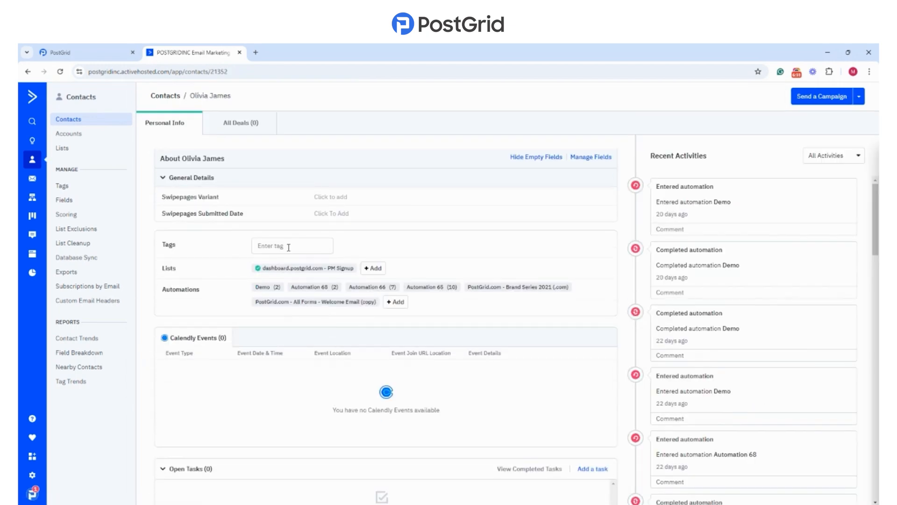
left_click(288, 246)
type("postgrid")
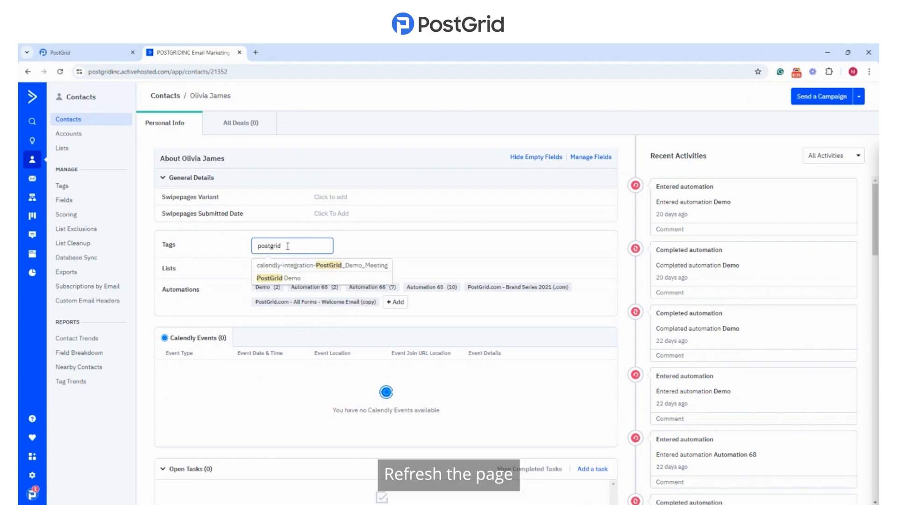
key("Return")
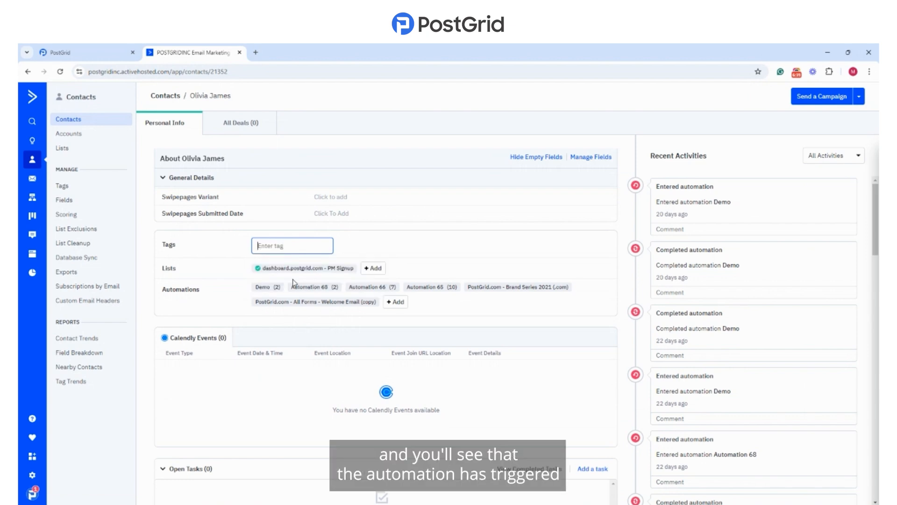
Step: Refresh the contact's page and open the completed Demo automation run from the recent activities to review its path
left_click(60, 72)
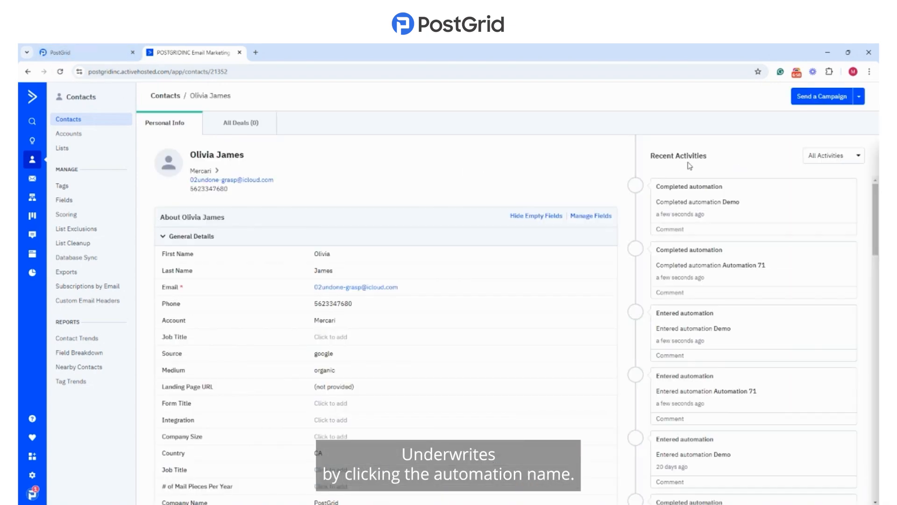
left_click(725, 204)
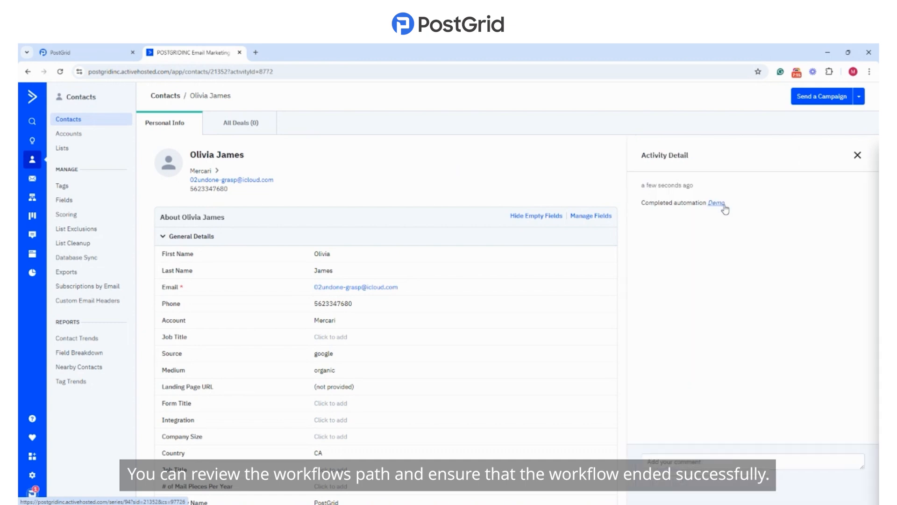
left_click(718, 203)
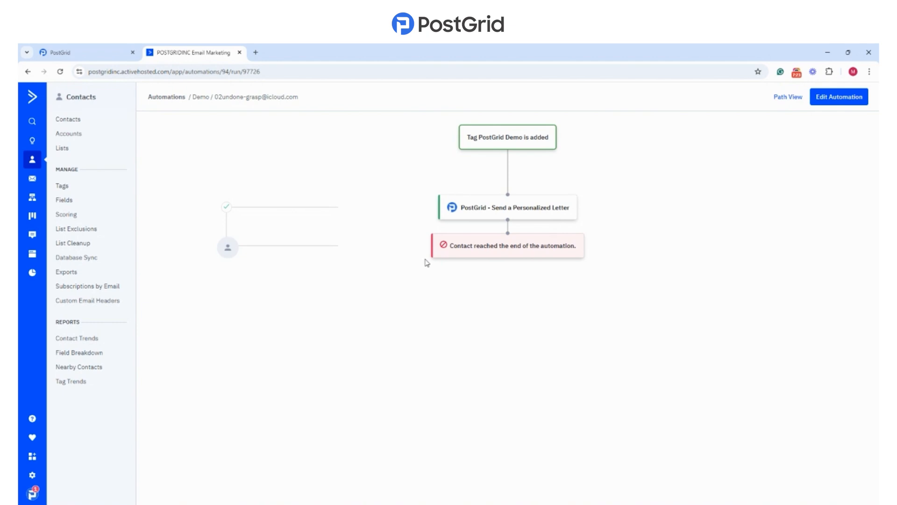
mouse_move(237, 258)
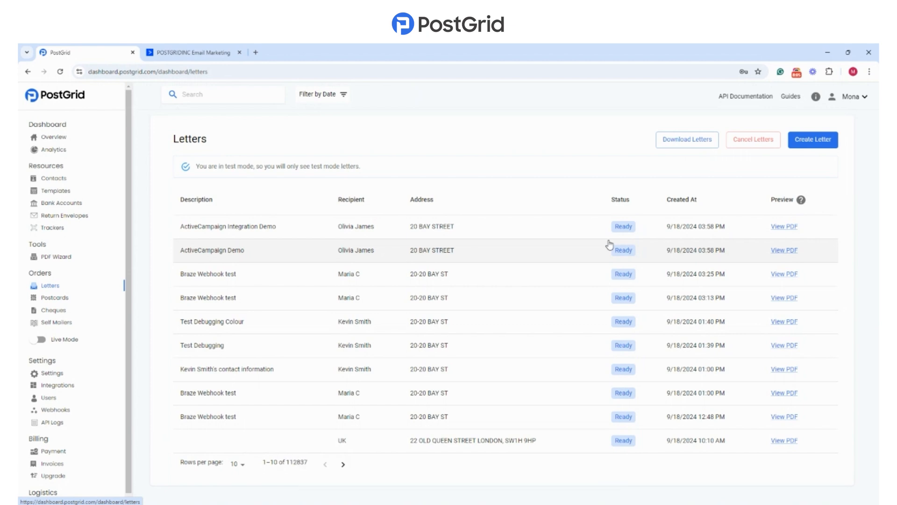
Step: Switch to PostGrid, open the ActiveCampaign Demo letter and review its raw data attributes
left_click(608, 244)
left_click(329, 297)
scroll(329, 297, "down", 2)
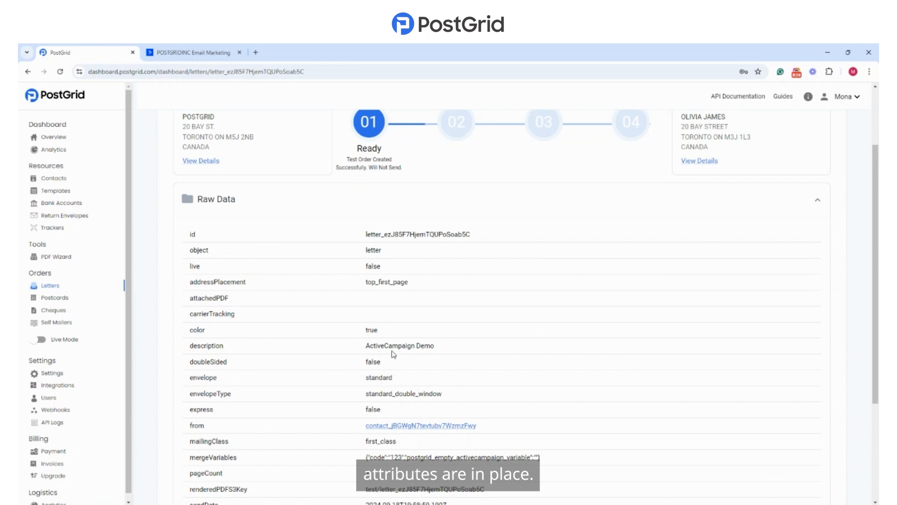
scroll(492, 391, "down", 1)
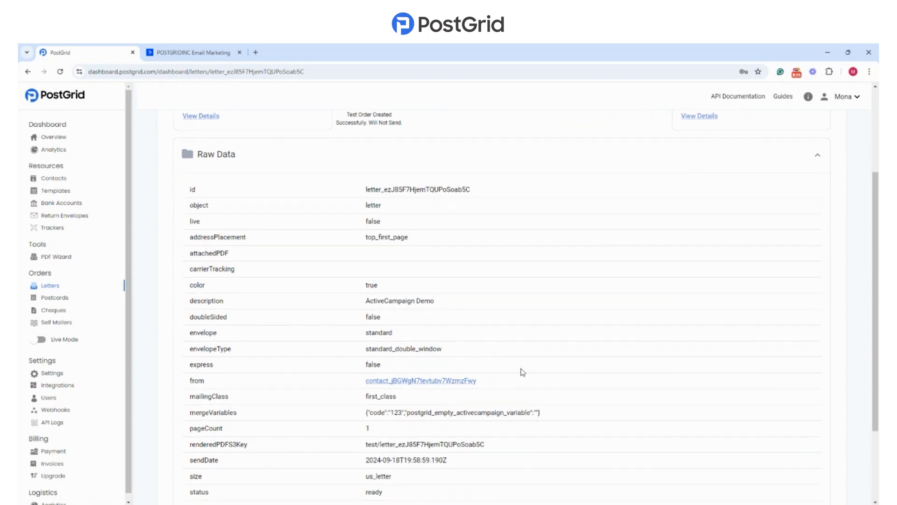
scroll(607, 358, "up", 3)
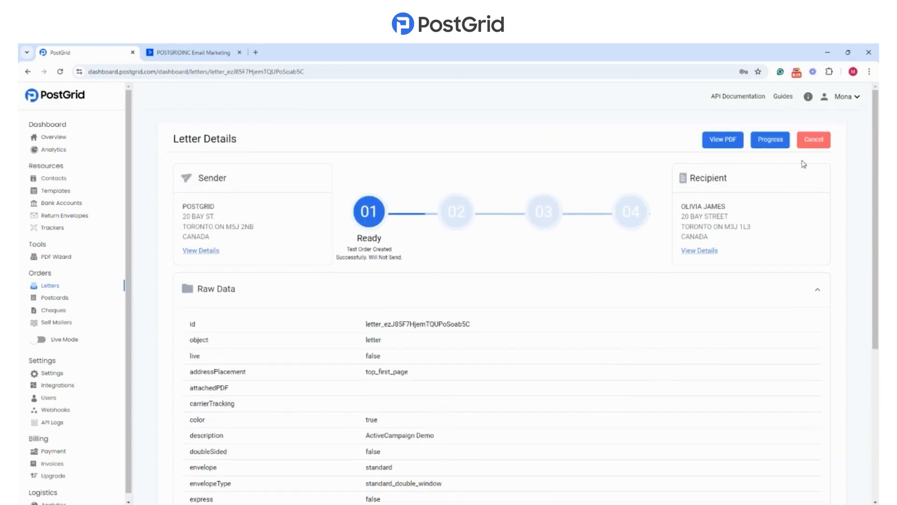
Step: View the letter's PDF and check the personalized greeting name and the promotion code
left_click(724, 140)
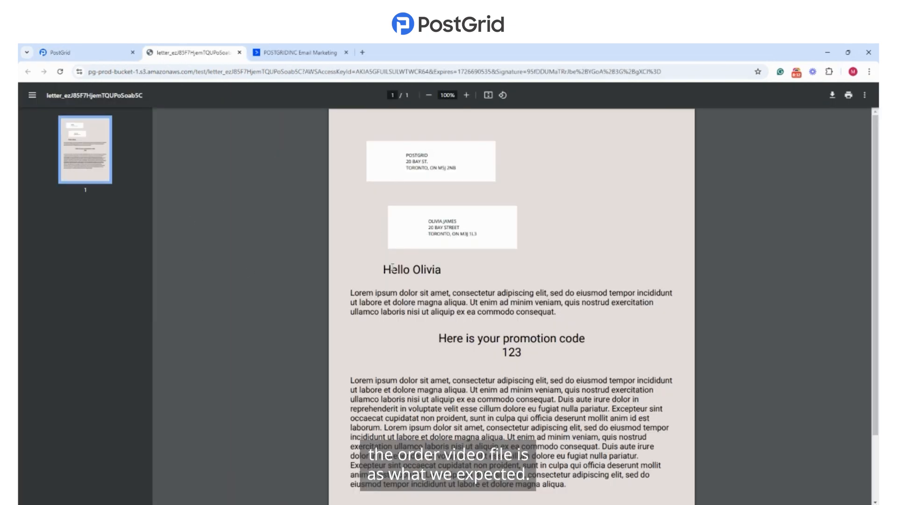
left_click_drag(414, 269, 441, 270)
left_click_drag(501, 352, 551, 360)
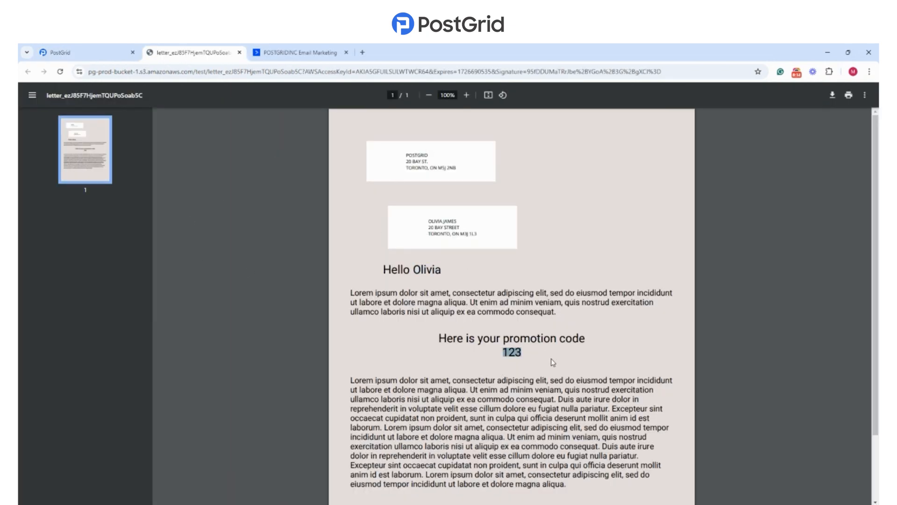
left_click(422, 359)
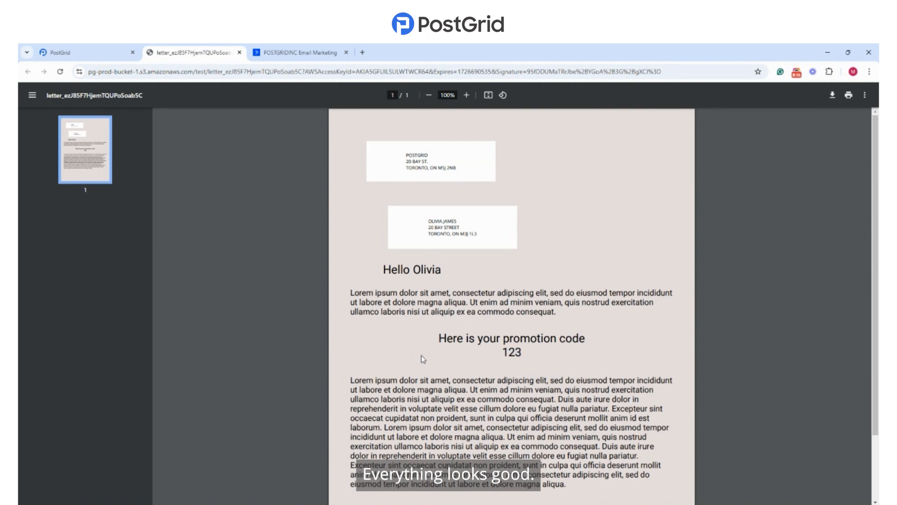